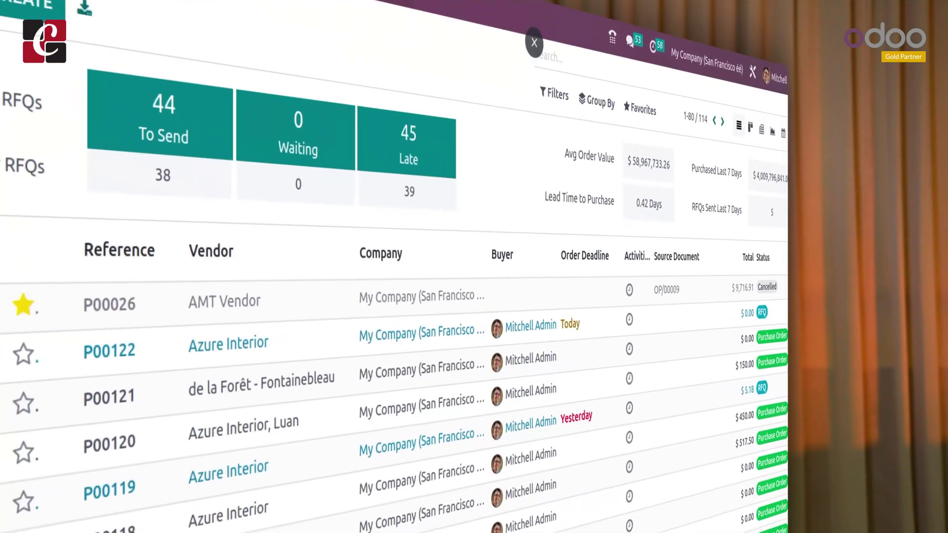
Open the product categories configuration from the Requests for Quotation list
{"action": "left_click", "coordinate": [393, 55]}
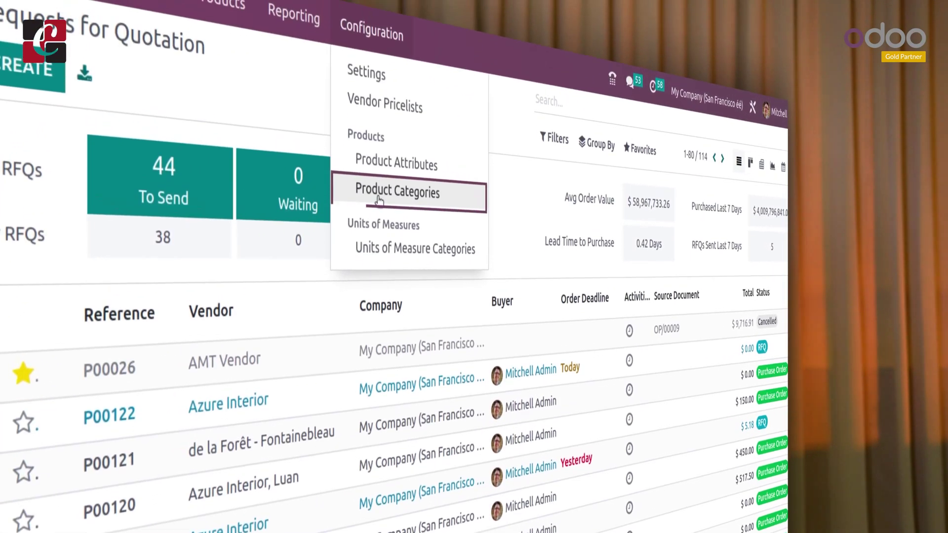
{"action": "left_click", "coordinate": [379, 154]}
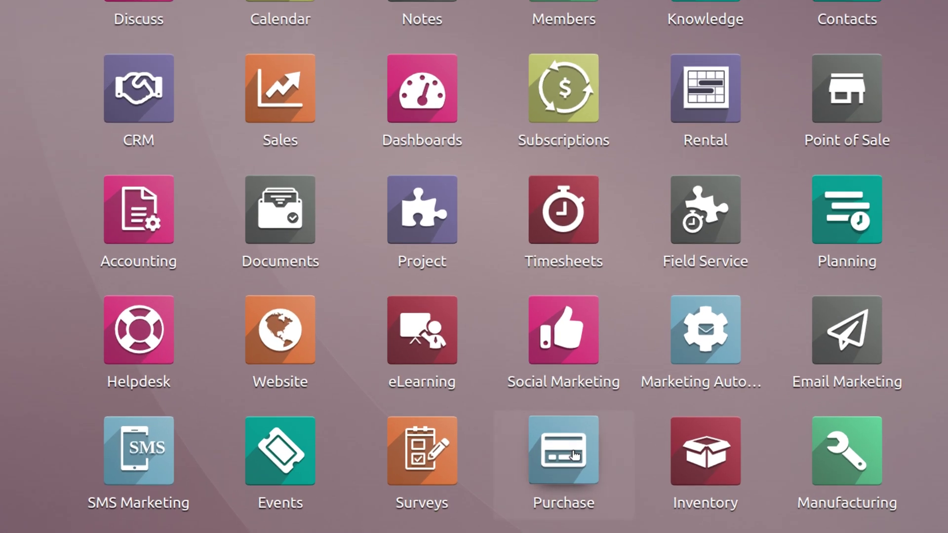
Open the Purchase app and look through its list of product categories
{"action": "left_click", "coordinate": [574, 455]}
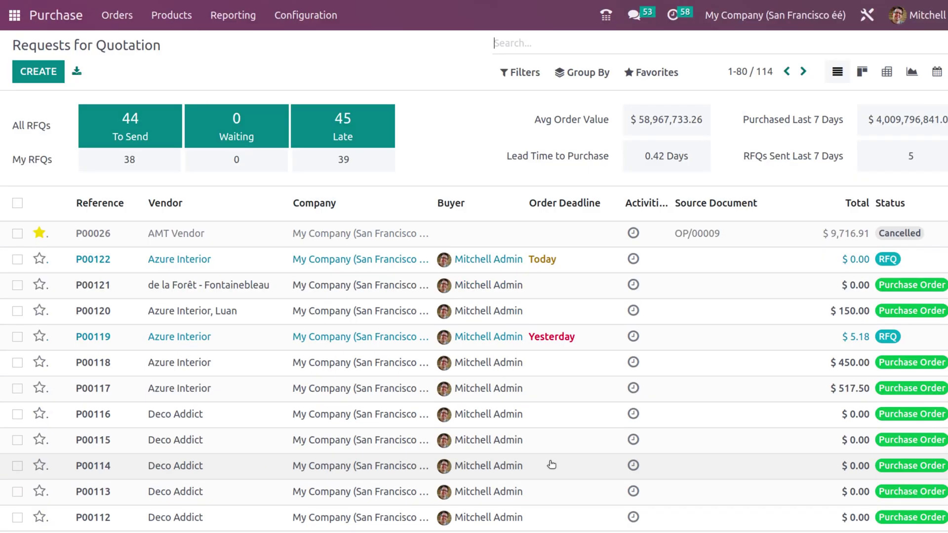
{"action": "left_click", "coordinate": [298, 22]}
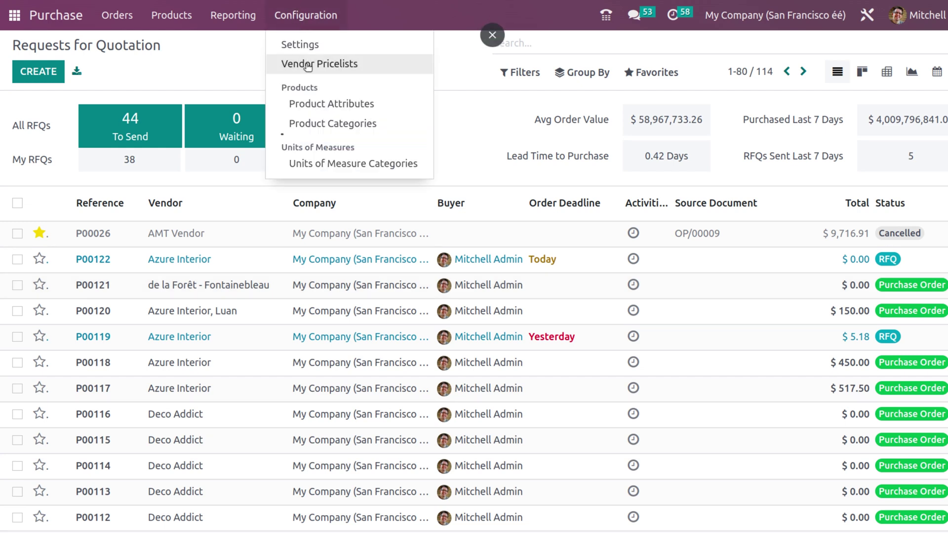
{"action": "left_click", "coordinate": [311, 129]}
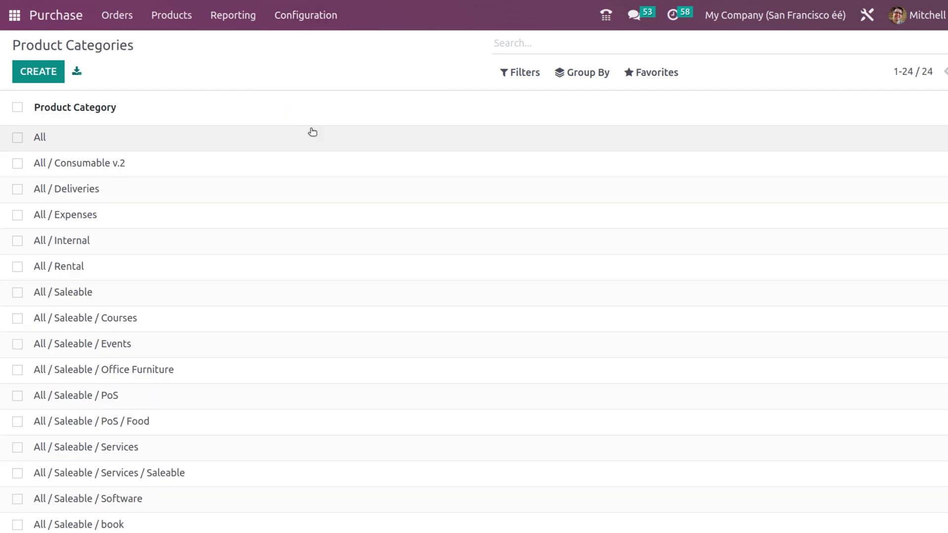
{"action": "scroll", "coordinate": [292, 406], "scroll_direction": "down", "scroll_amount": 4}
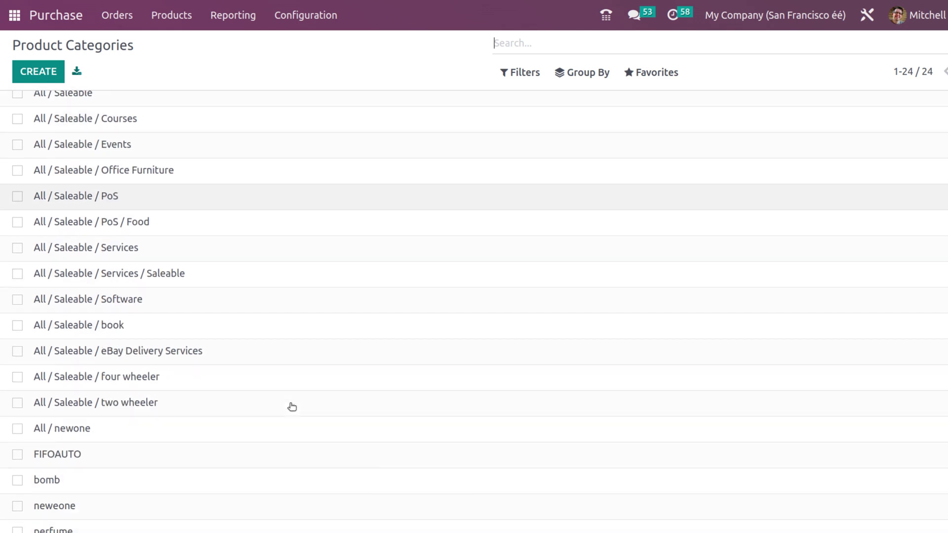
{"action": "scroll", "coordinate": [292, 406], "scroll_direction": "up", "scroll_amount": 4}
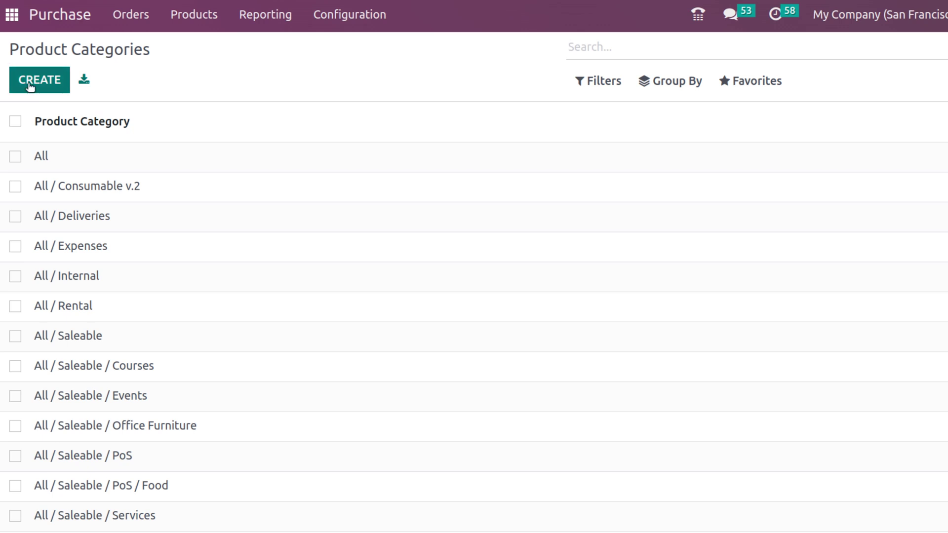
Create a product category named book under All / Saleable with First In First Out (FIFO) as force removal strategy
{"action": "left_click", "coordinate": [30, 85]}
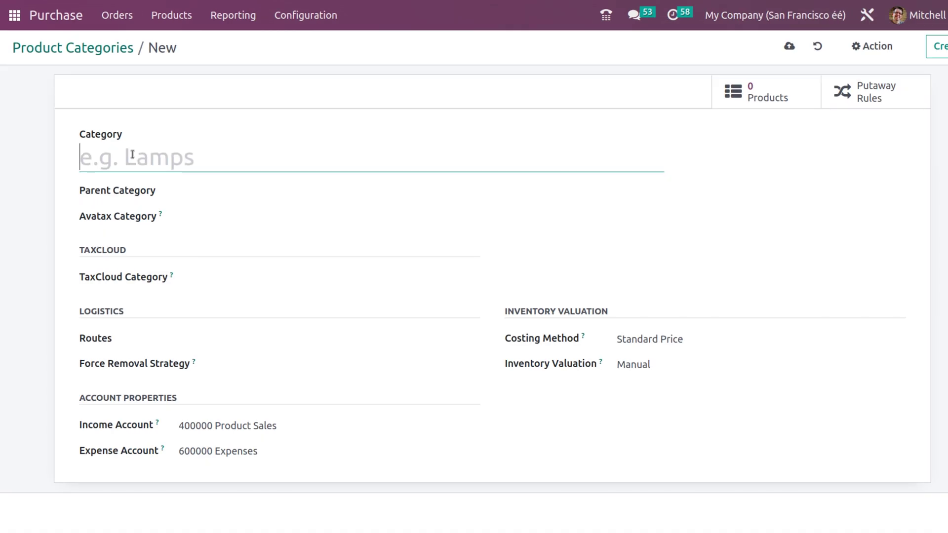
{"action": "type", "text": "book"}
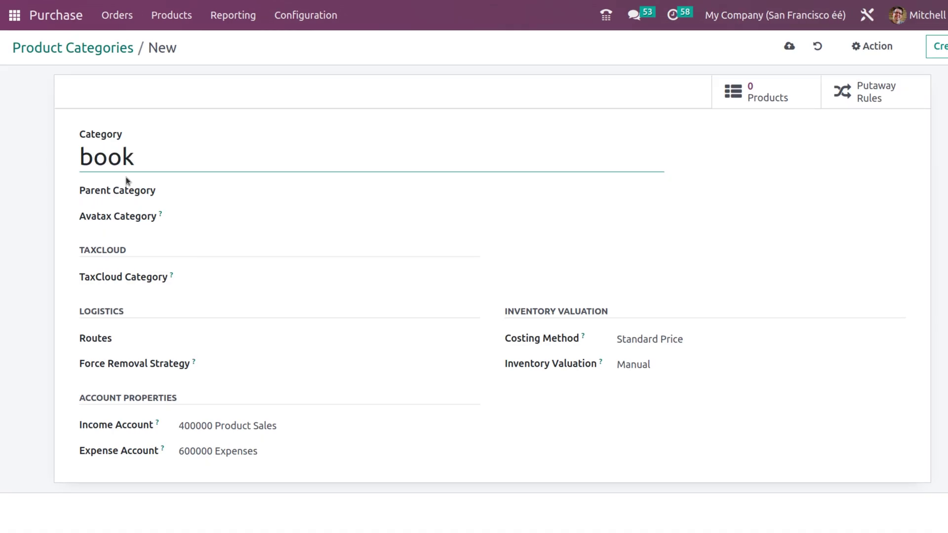
{"action": "left_click", "coordinate": [231, 199]}
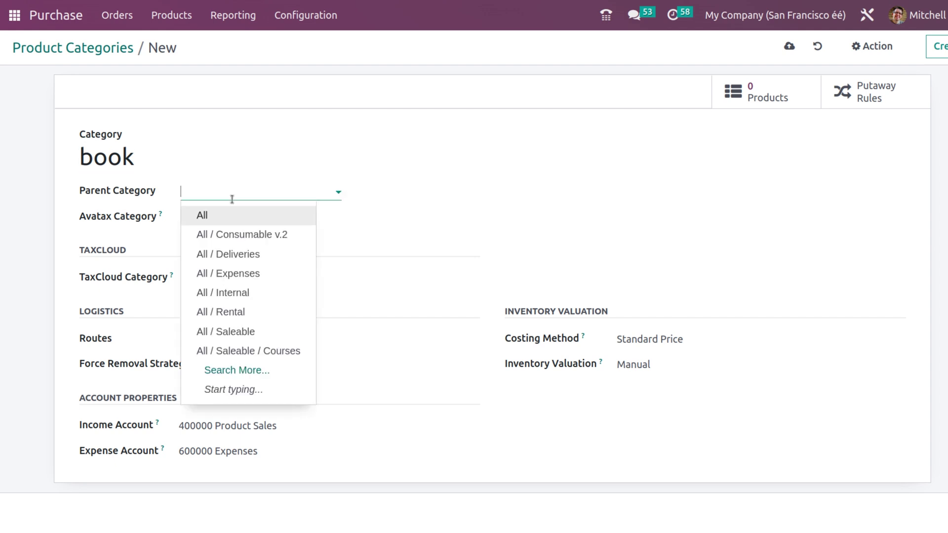
{"action": "left_click", "coordinate": [225, 331]}
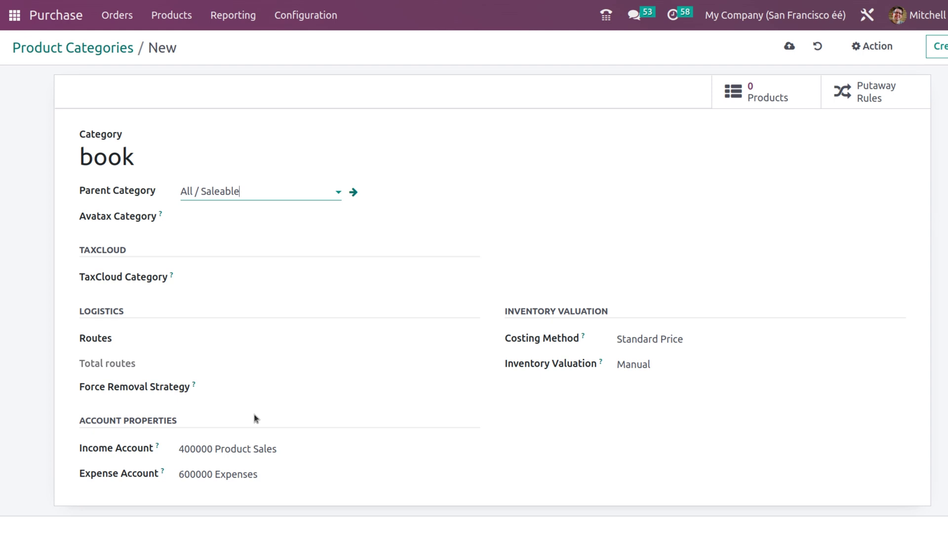
{"action": "left_click", "coordinate": [223, 388]}
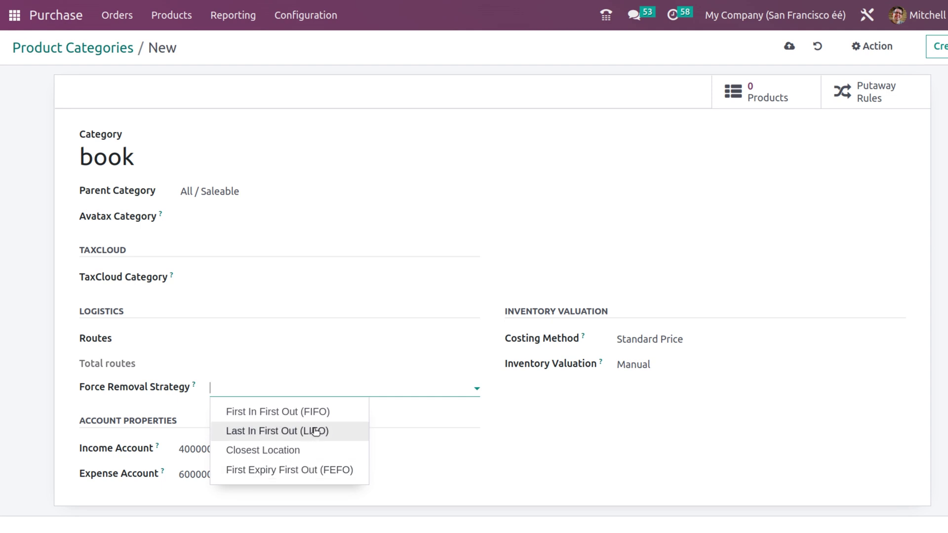
{"action": "left_click", "coordinate": [272, 417]}
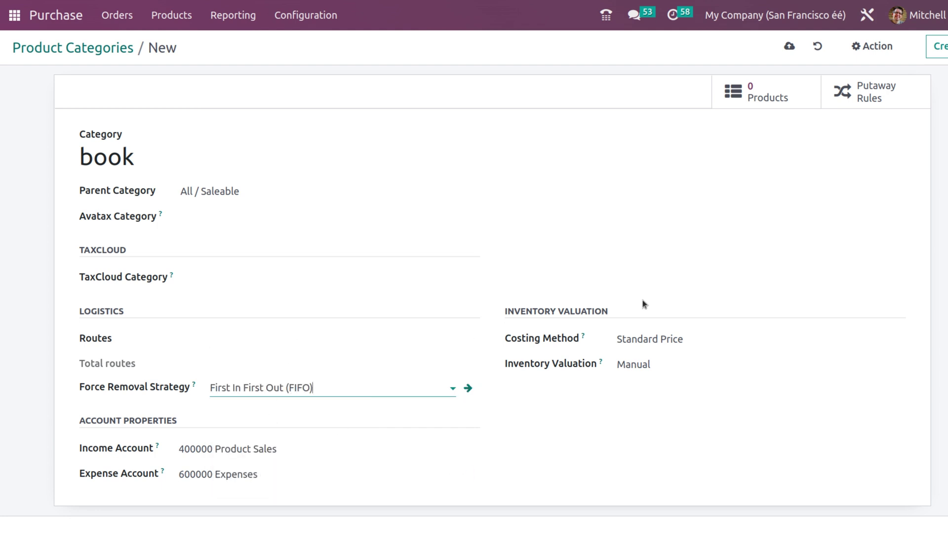
Keep Standard Price as the costing method, set the inventory valuation to Automated, and save the book category
{"action": "left_click", "coordinate": [650, 339]}
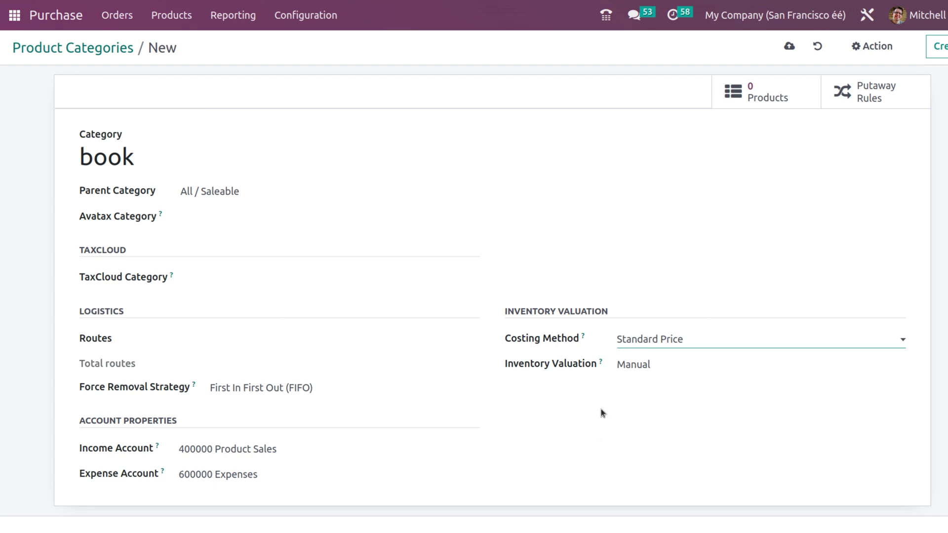
{"action": "left_click", "coordinate": [644, 368]}
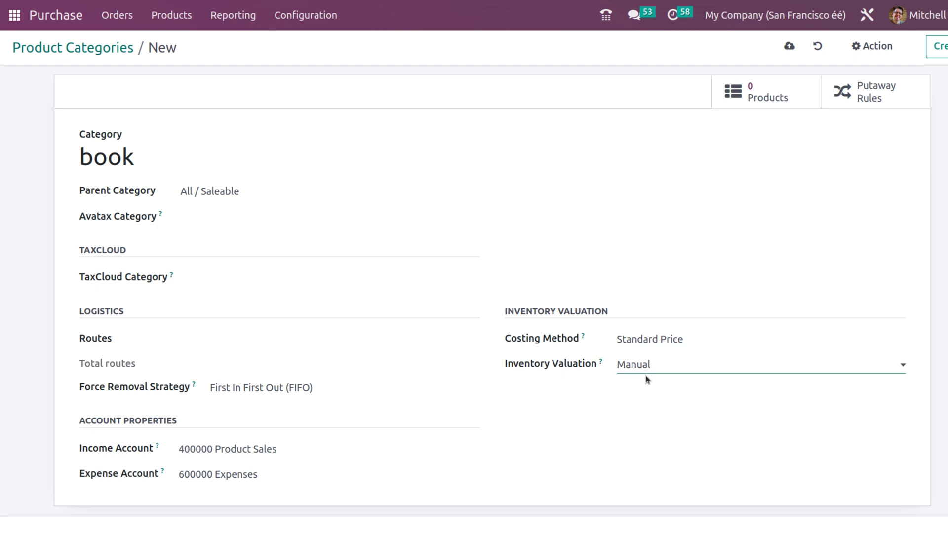
{"action": "left_click", "coordinate": [640, 393]}
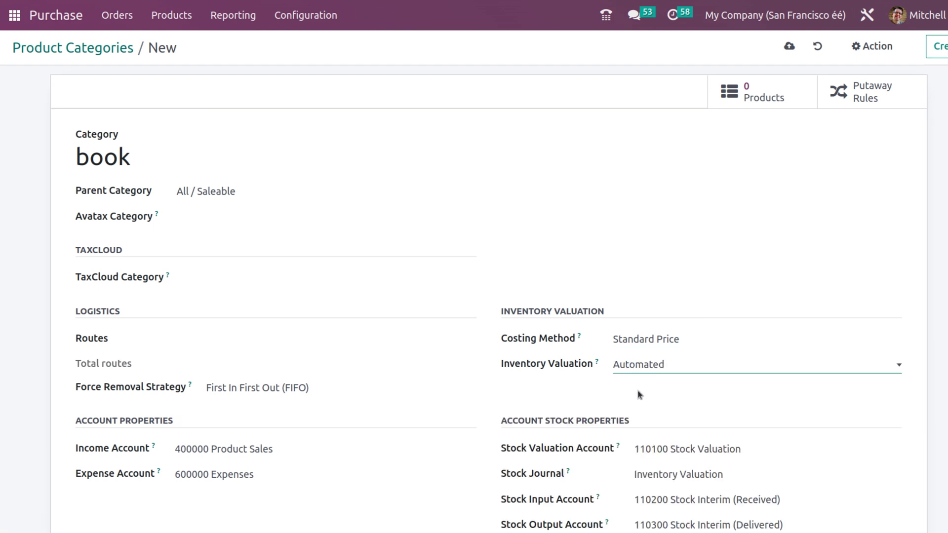
{"action": "scroll", "coordinate": [640, 395], "scroll_direction": "down", "scroll_amount": 2}
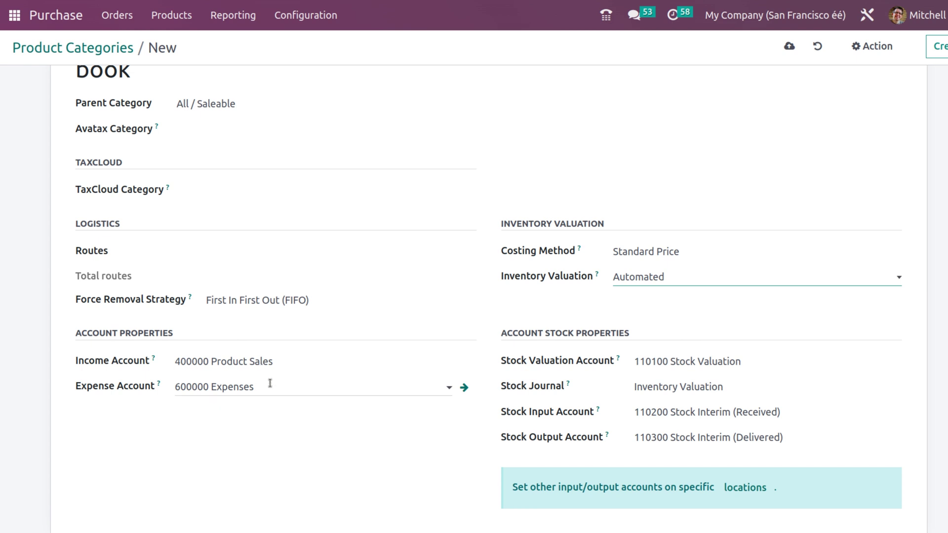
{"action": "scroll", "coordinate": [194, 483], "scroll_direction": "up", "scroll_amount": 2}
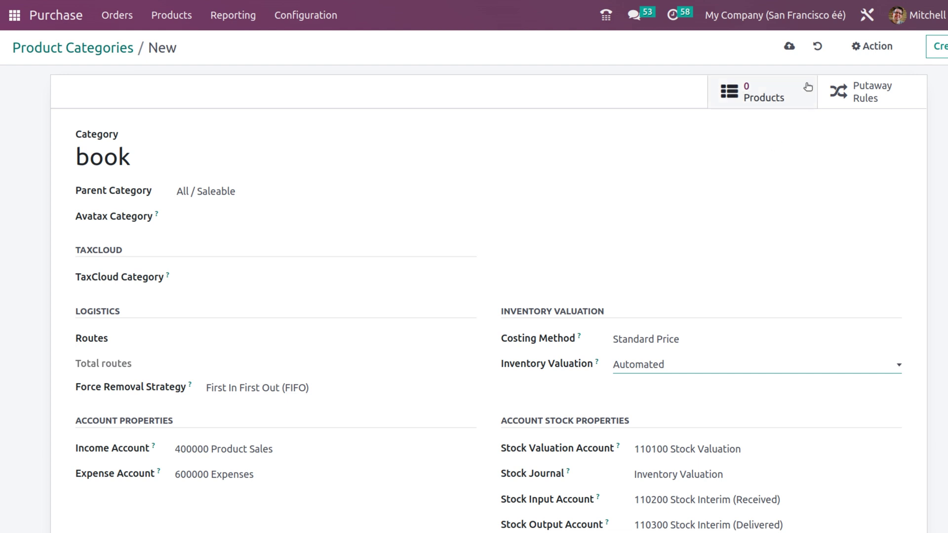
{"action": "left_click", "coordinate": [792, 48]}
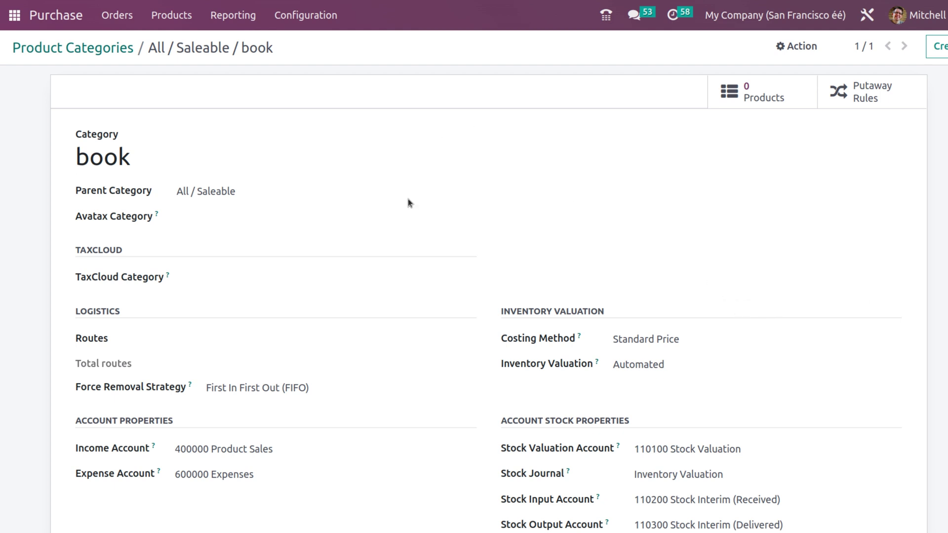
Start a new product from the book category's products and check its product category and the available choices
{"action": "left_click", "coordinate": [774, 87]}
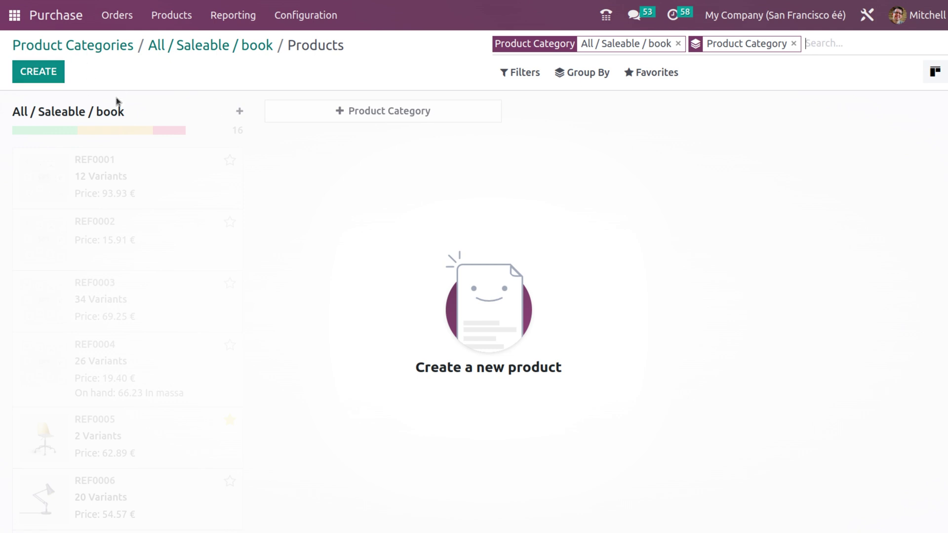
{"action": "left_click", "coordinate": [39, 77]}
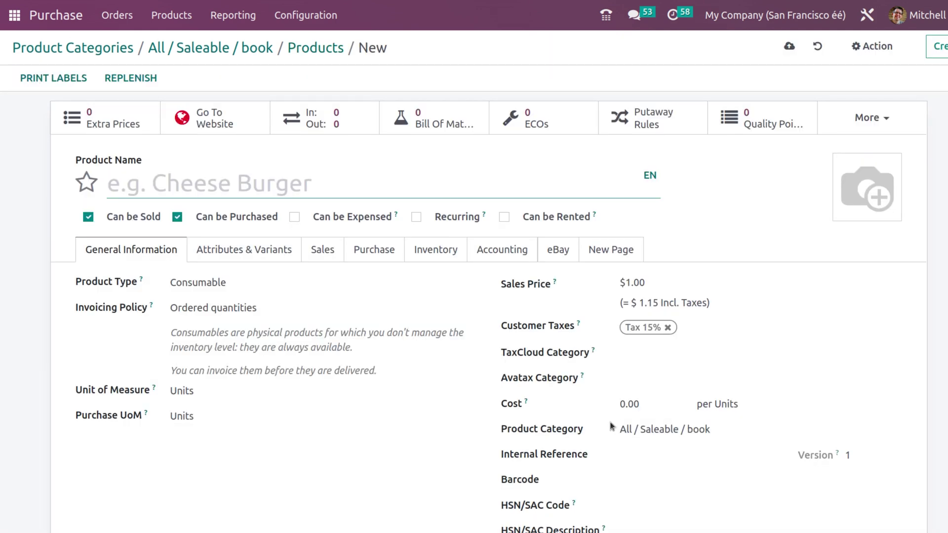
{"action": "left_click", "coordinate": [583, 429]}
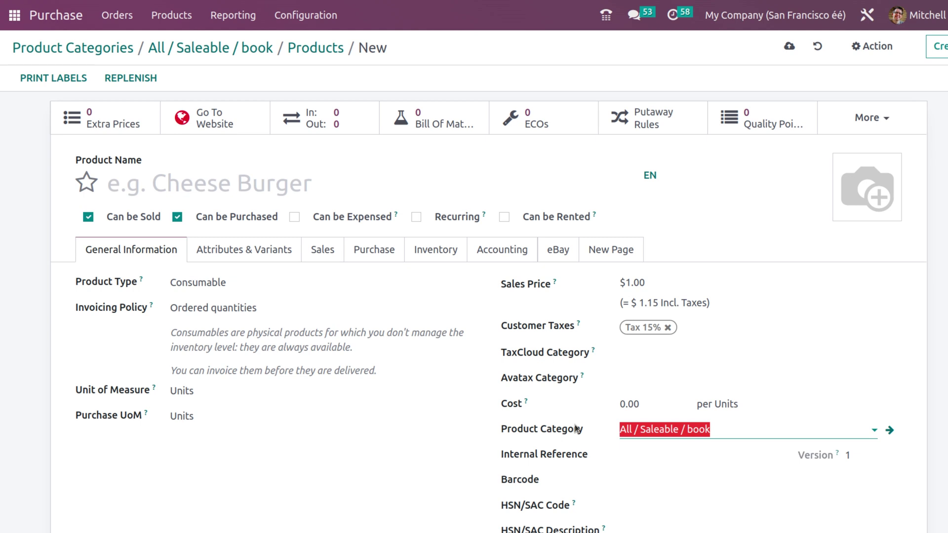
{"action": "left_click", "coordinate": [716, 431]}
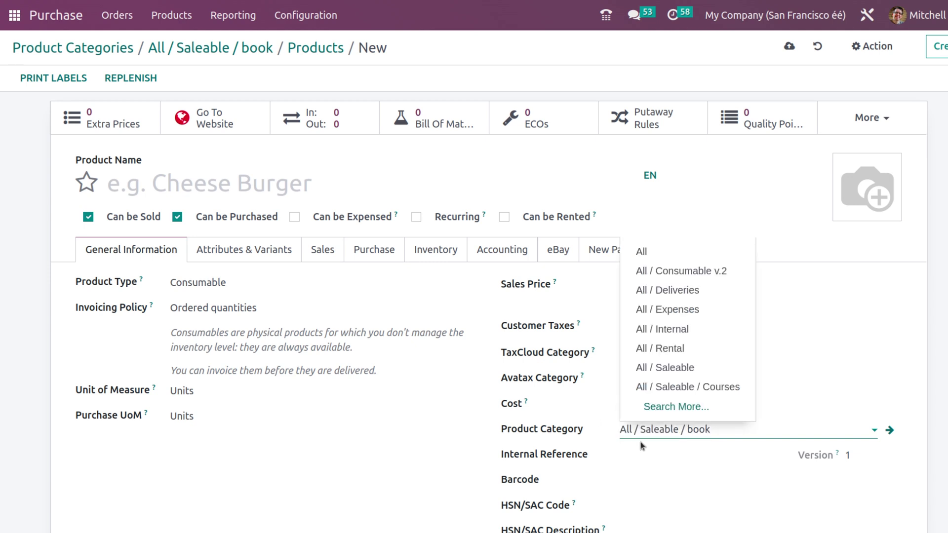
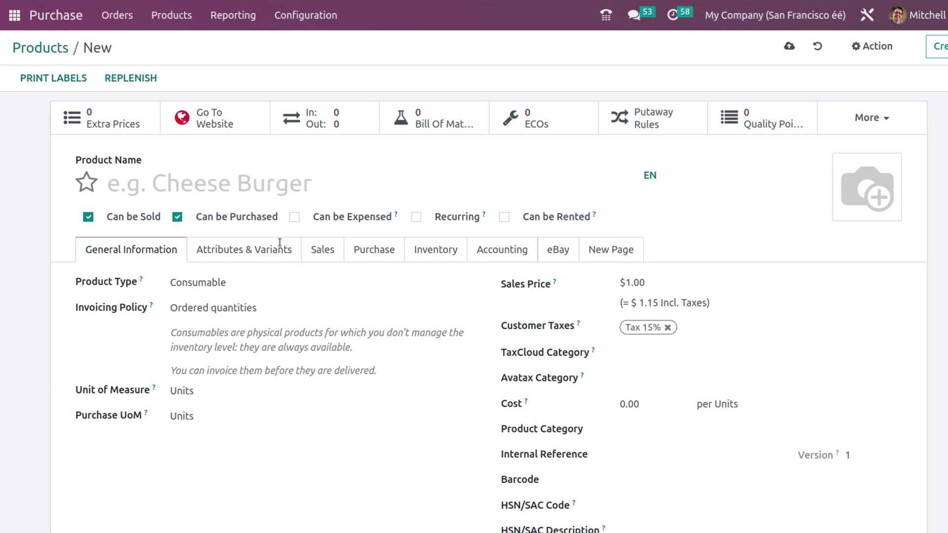
Discard the blank new product and return to the product categories list
{"action": "left_click", "coordinate": [292, 20]}
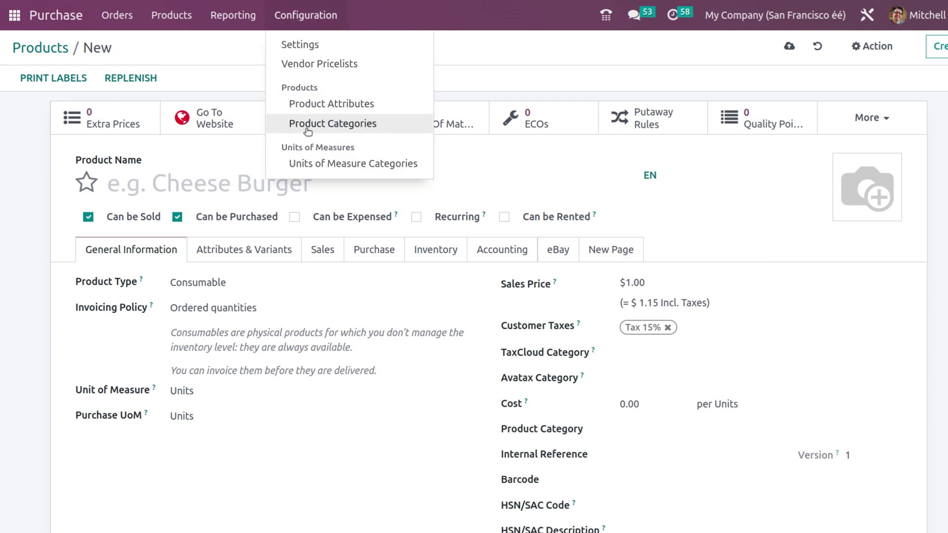
{"action": "left_click", "coordinate": [307, 124]}
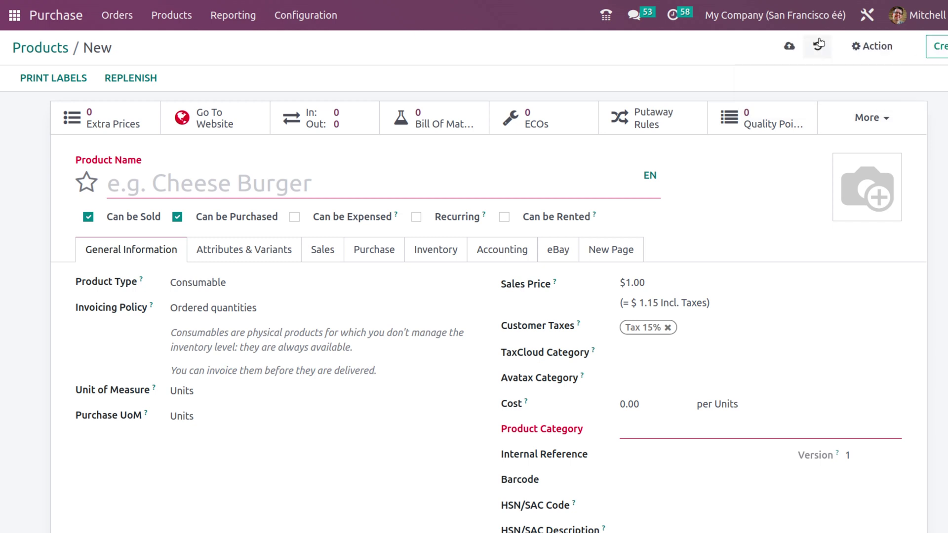
{"action": "left_click", "coordinate": [819, 45]}
{"action": "left_click", "coordinate": [280, 19]}
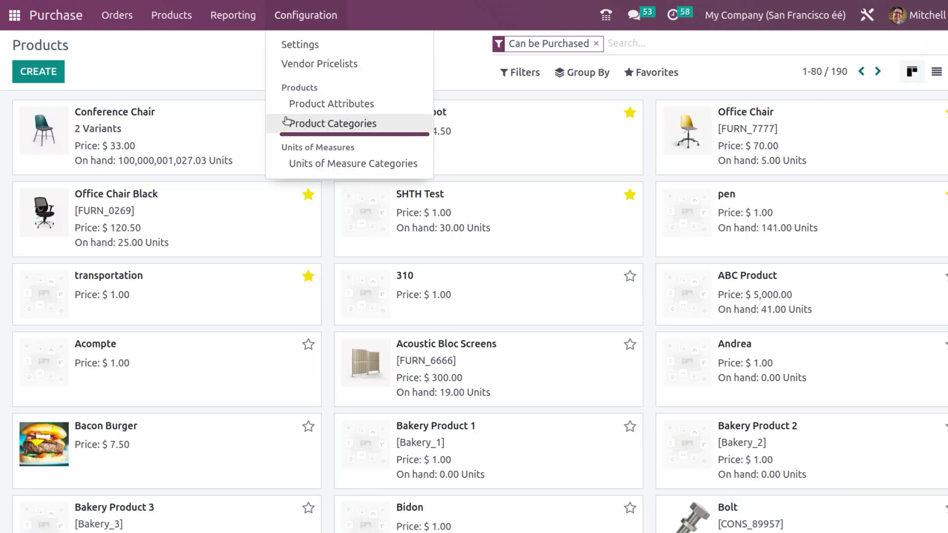
{"action": "left_click", "coordinate": [284, 121]}
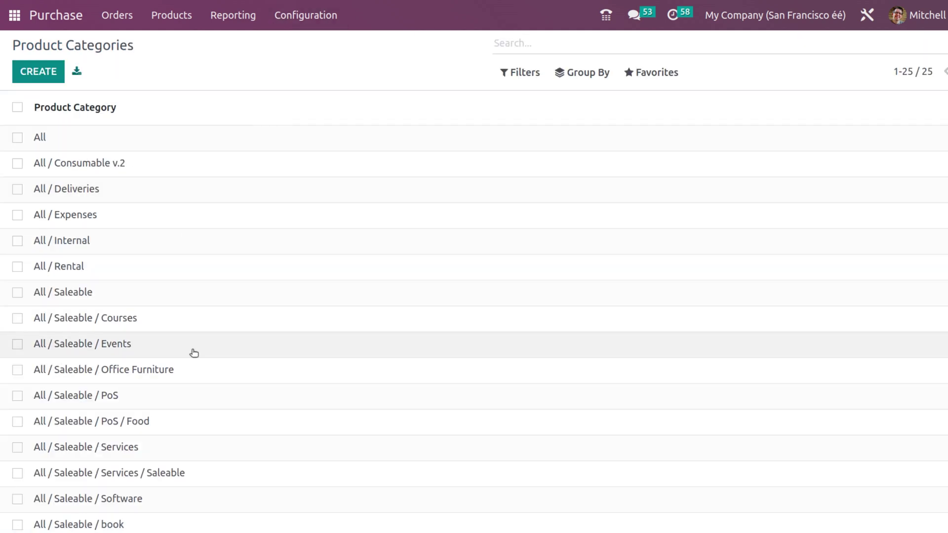
Open the products of the second All / Saleable / book category and create a product named Odoo book
{"action": "scroll", "coordinate": [186, 474], "scroll_direction": "down", "scroll_amount": 5}
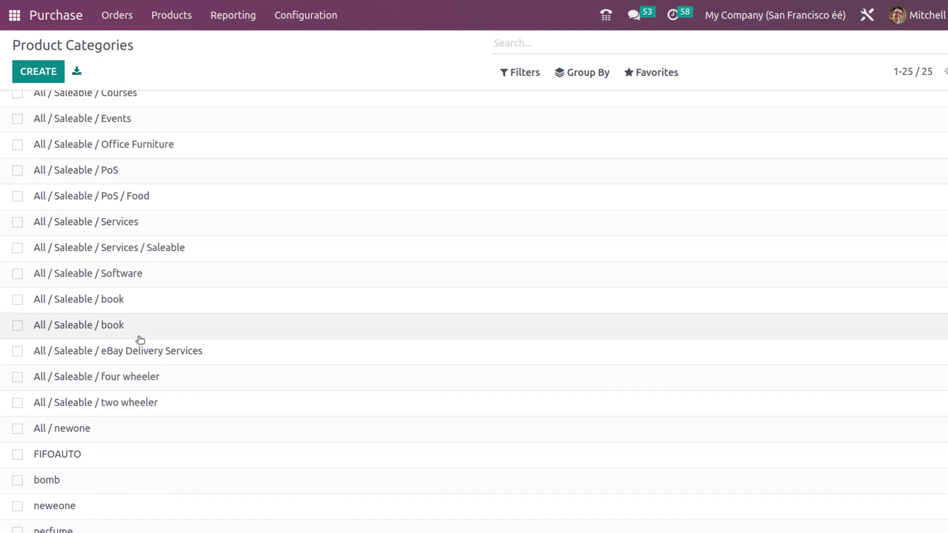
{"action": "left_click", "coordinate": [138, 334]}
{"action": "left_click", "coordinate": [753, 94]}
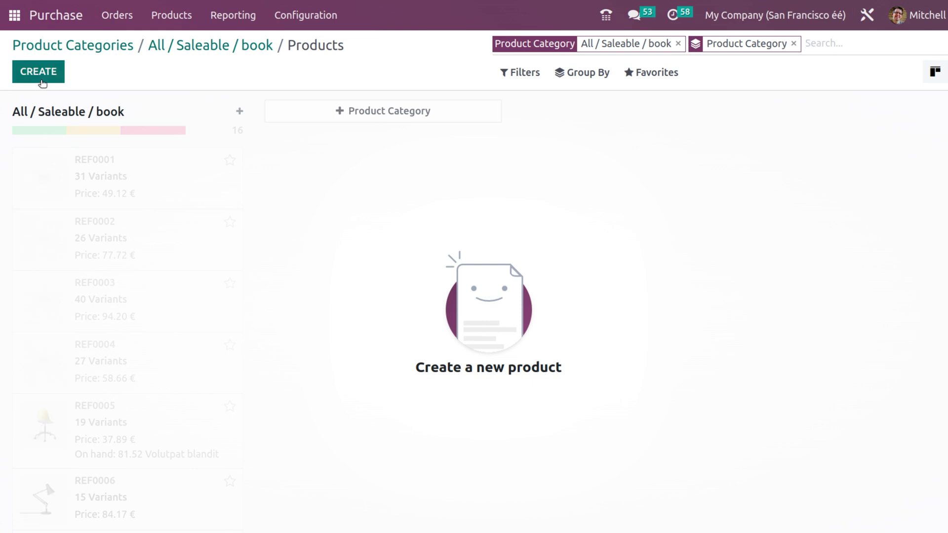
{"action": "left_click", "coordinate": [38, 72]}
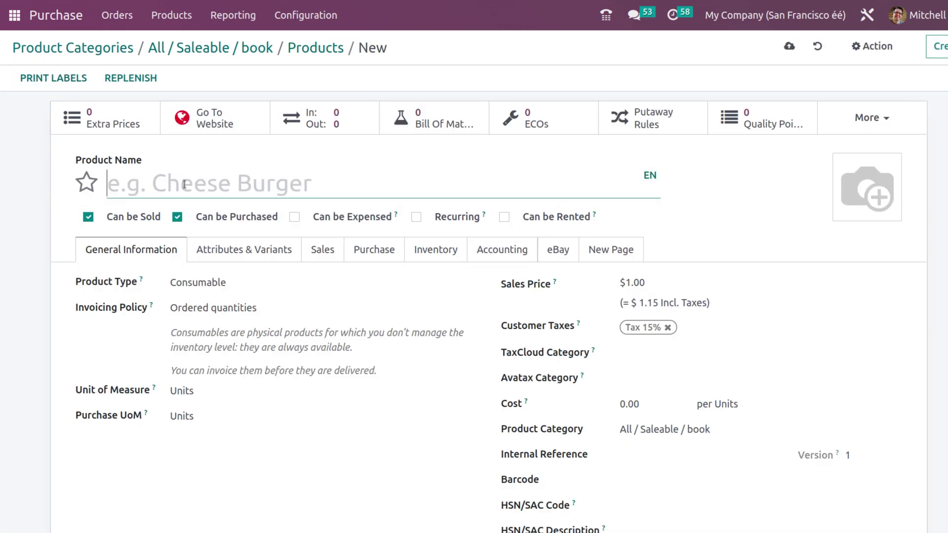
{"action": "type", "text": "Odoo "}
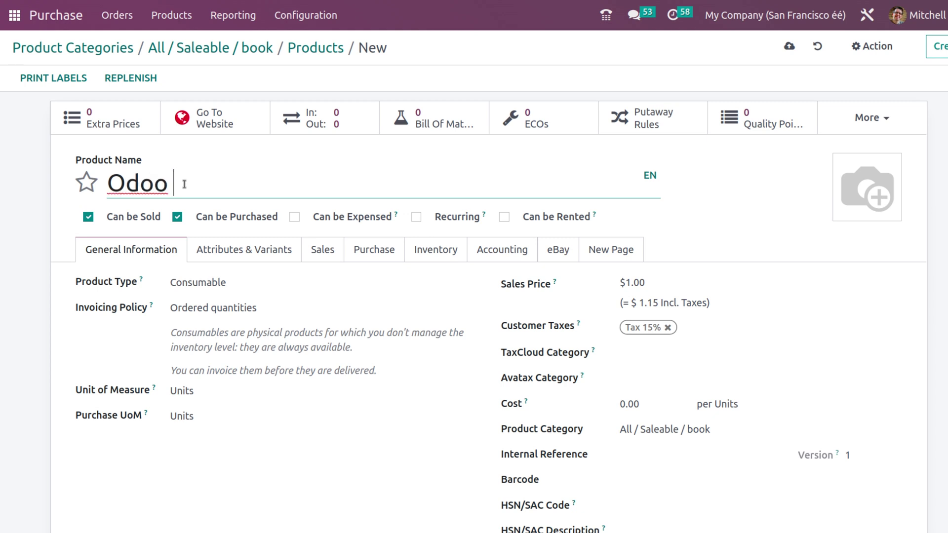
{"action": "type", "text": "book"}
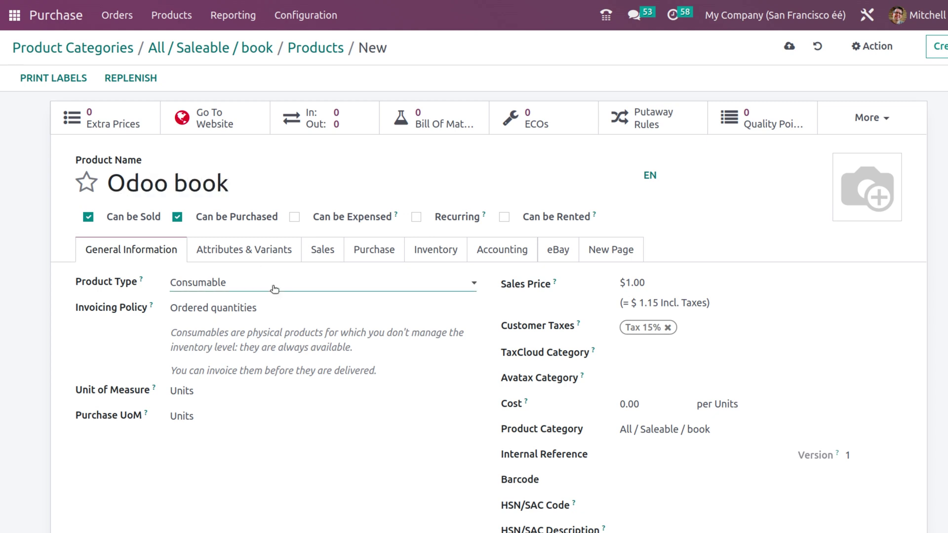
Set the product type to Storable Product and the sales price to $150.00
{"action": "left_click", "coordinate": [212, 322]}
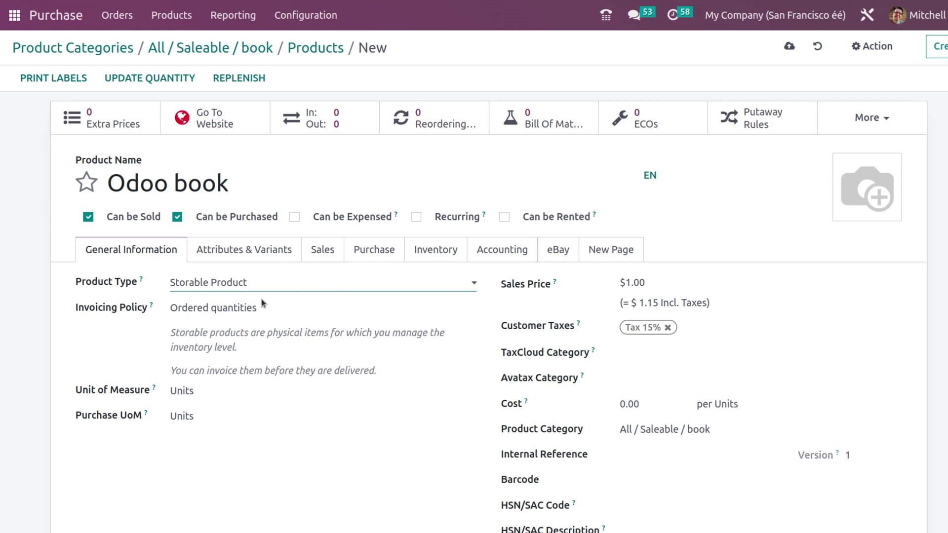
{"action": "left_click", "coordinate": [628, 280]}
{"action": "type", "text": "50"}
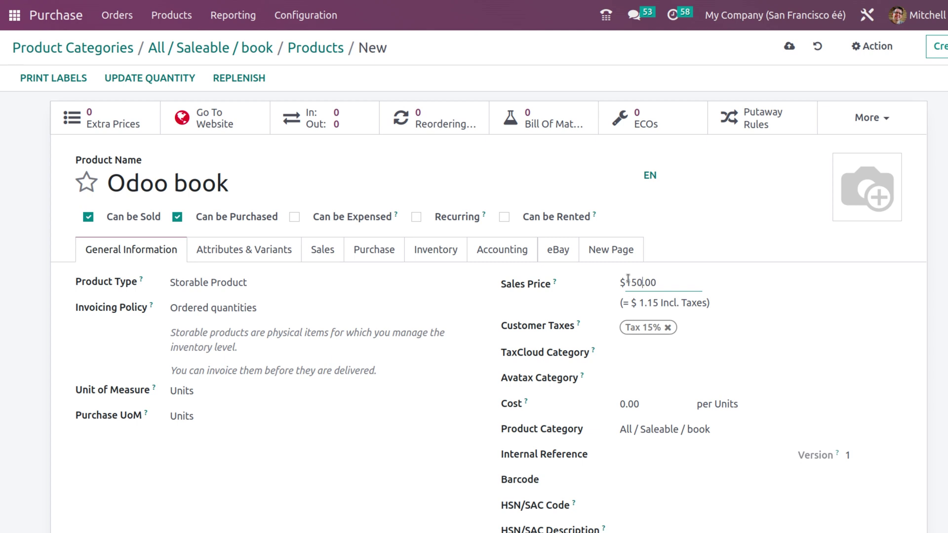
Set the Odoo book product's cost to 50.00 per unit
{"action": "left_click", "coordinate": [625, 403]}
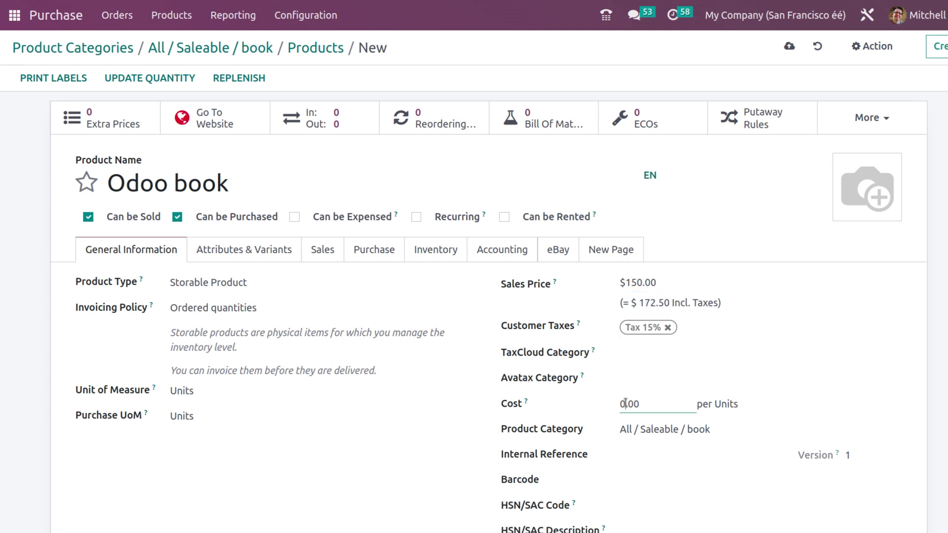
{"action": "key", "text": "BackSpace"}
{"action": "type", "text": "50"}
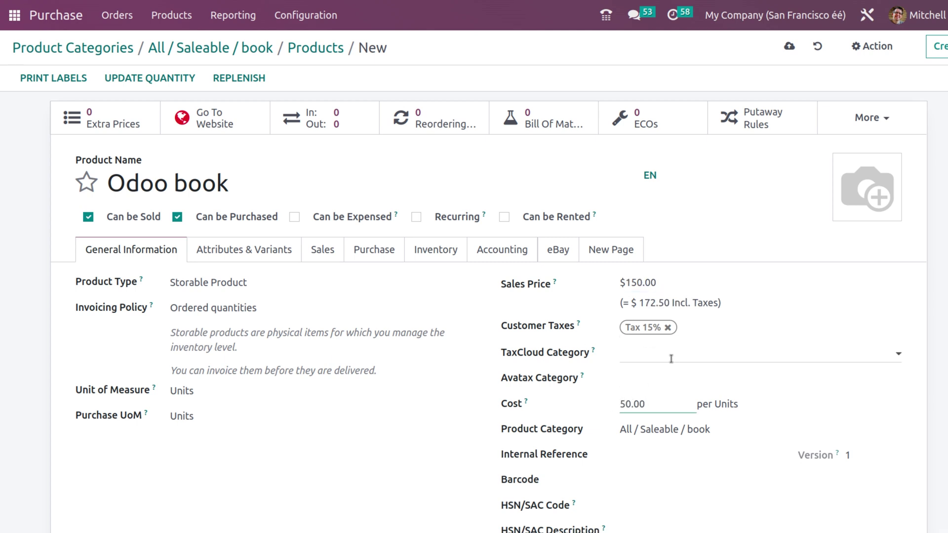
Add a vendor line with an individual as the vendor and a price of 80.00 USD, and save the product
{"action": "left_click", "coordinate": [371, 250]}
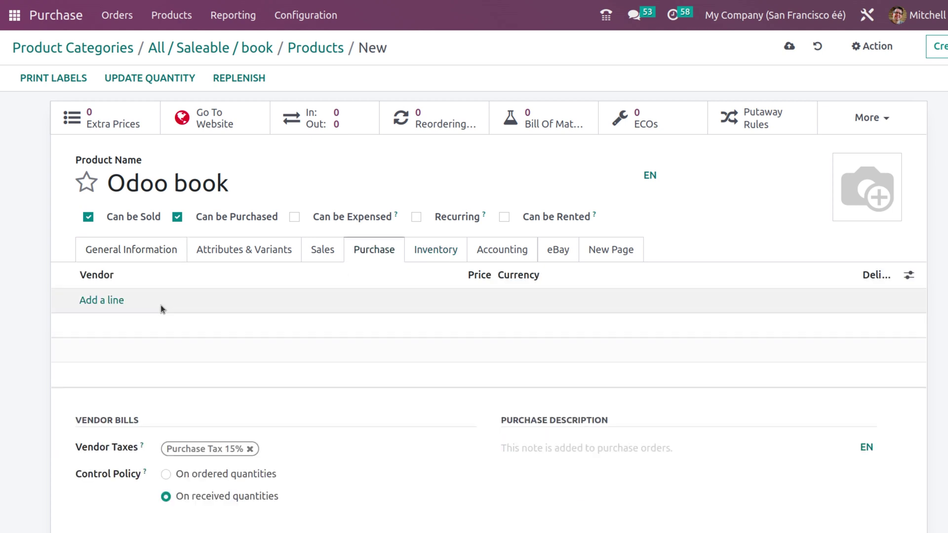
{"action": "left_click", "coordinate": [105, 303]}
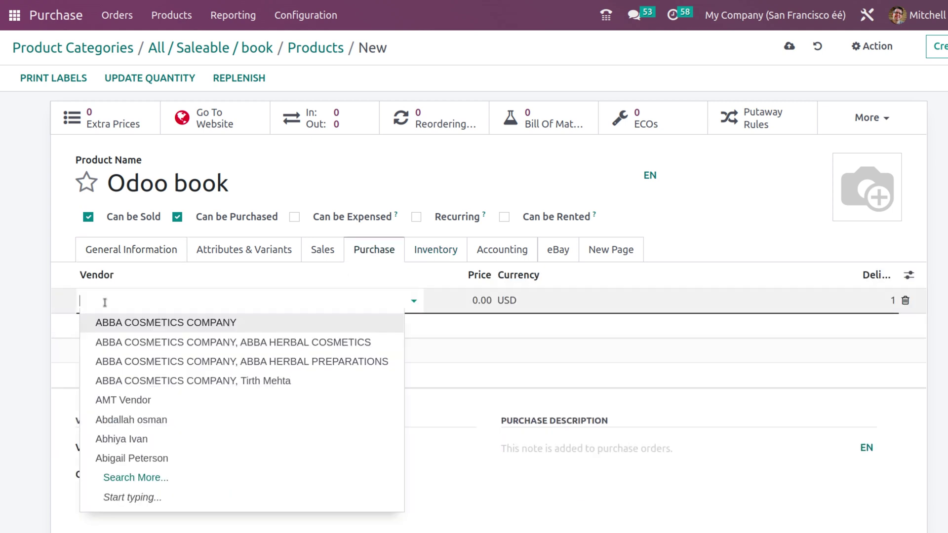
{"action": "left_click", "coordinate": [124, 457]}
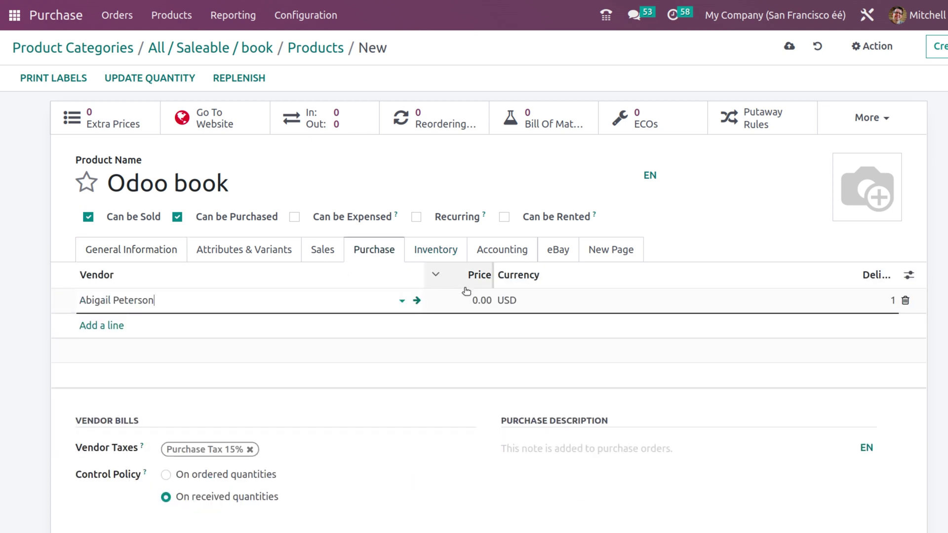
{"action": "left_click", "coordinate": [480, 298]}
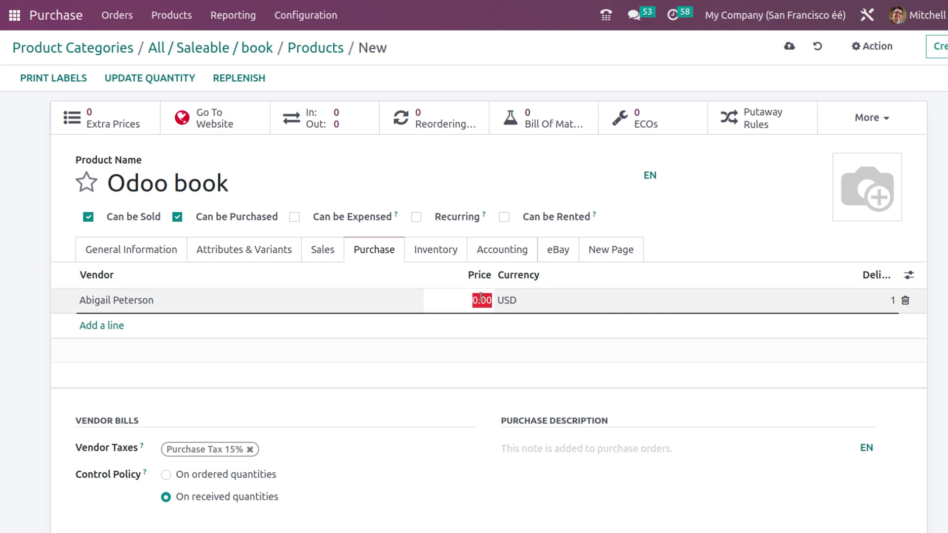
{"action": "type", "text": "80"}
{"action": "left_click", "coordinate": [633, 290]}
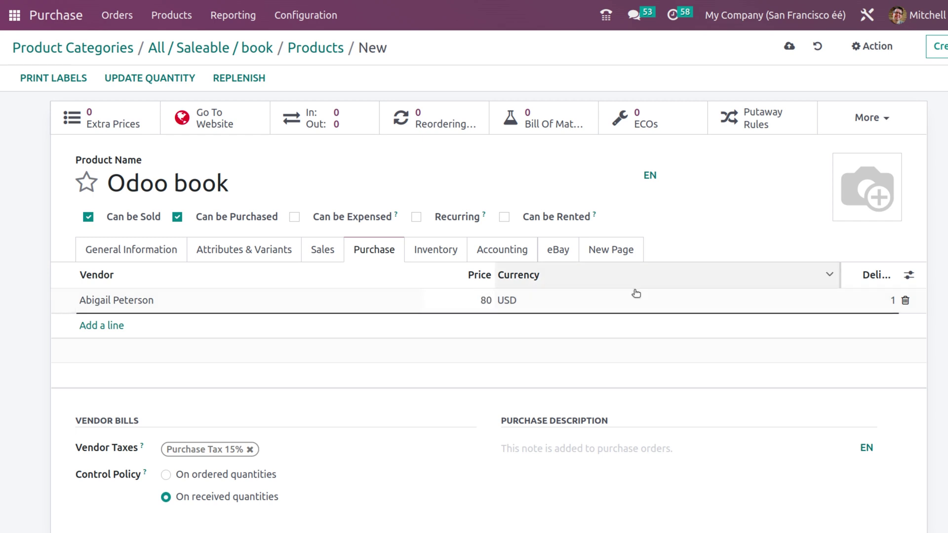
{"action": "left_click", "coordinate": [721, 251]}
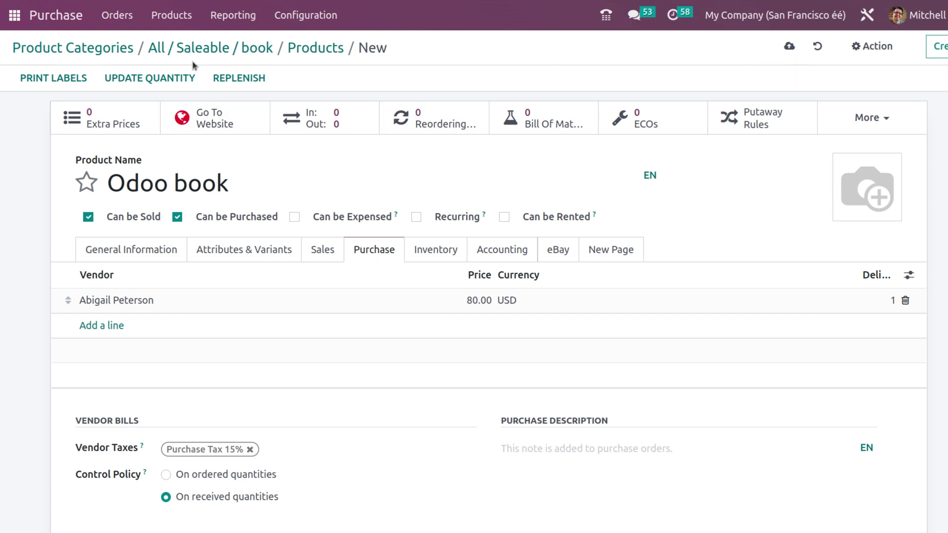
{"action": "left_click", "coordinate": [792, 46]}
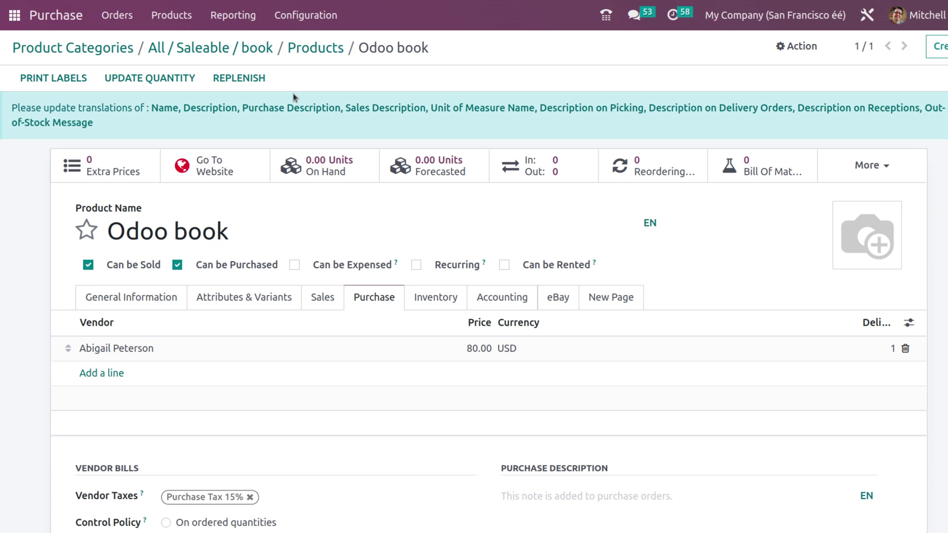
Switch to the Inventory app and open its settings
{"action": "left_click", "coordinate": [16, 18]}
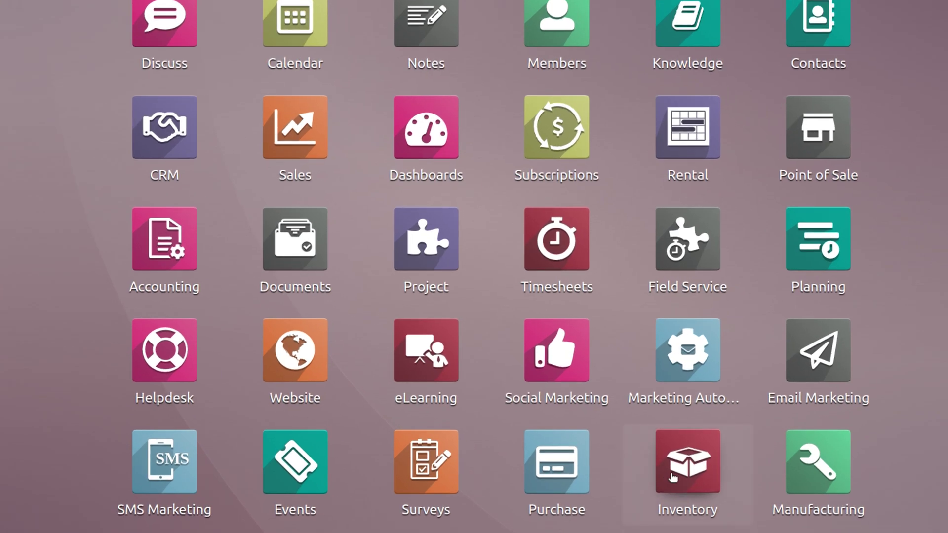
{"action": "left_click", "coordinate": [673, 476]}
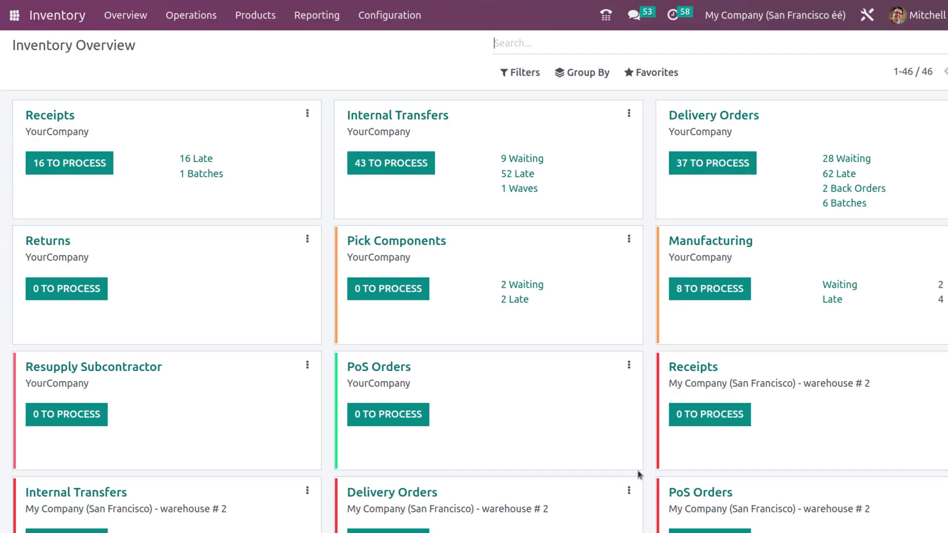
{"action": "left_click", "coordinate": [374, 24]}
{"action": "left_click", "coordinate": [376, 48]}
Enable Product Packagings in the Products section of the inventory settings and save the settings
{"action": "scroll", "coordinate": [392, 287], "scroll_direction": "down", "scroll_amount": 5}
{"action": "scroll", "coordinate": [393, 277], "scroll_direction": "up", "scroll_amount": 5}
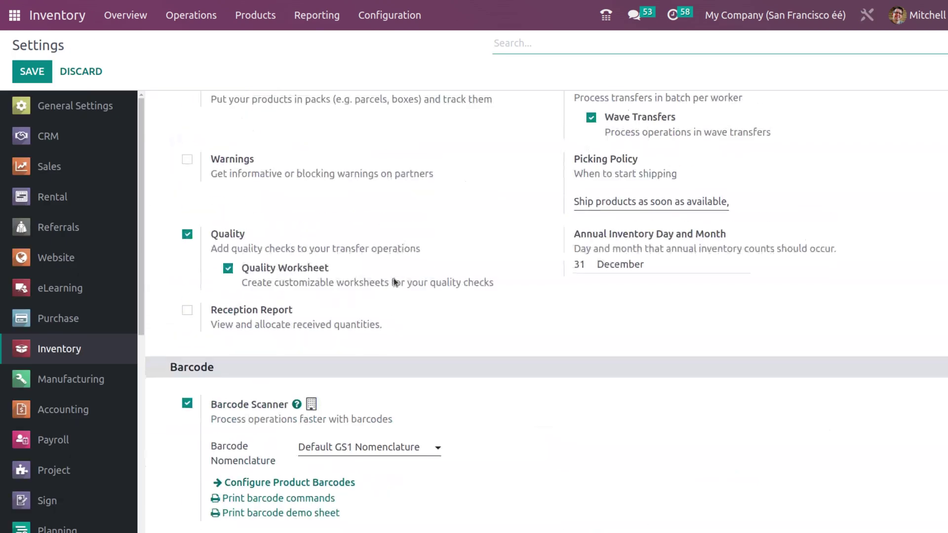
{"action": "scroll", "coordinate": [393, 277], "scroll_direction": "down", "scroll_amount": 7}
{"action": "scroll", "coordinate": [393, 278], "scroll_direction": "down", "scroll_amount": 8}
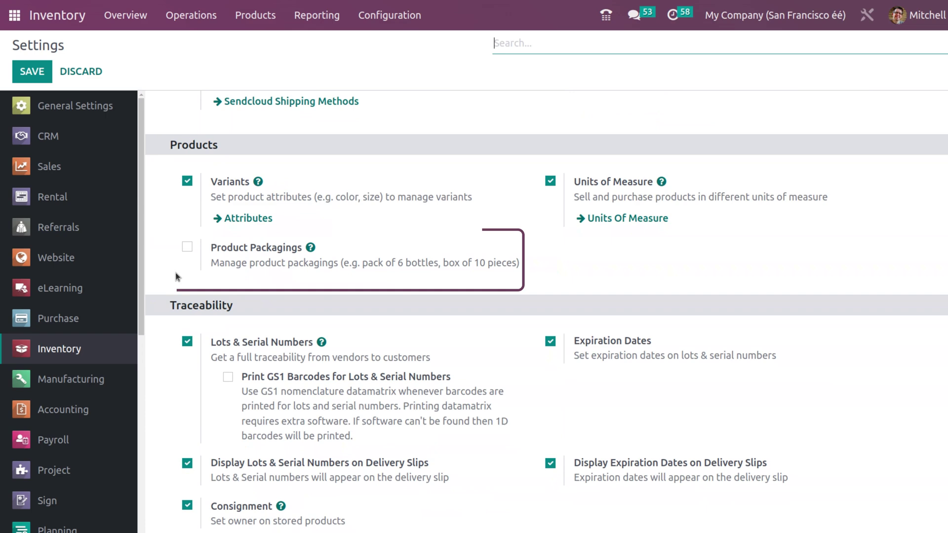
{"action": "left_click", "coordinate": [187, 247]}
{"action": "scroll", "coordinate": [300, 337], "scroll_direction": "down", "scroll_amount": 9}
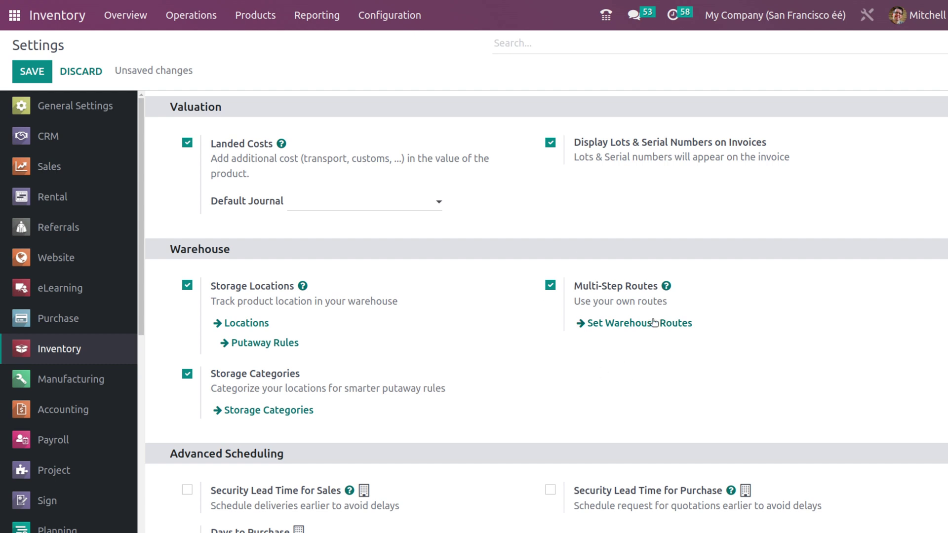
{"action": "left_click", "coordinate": [25, 75]}
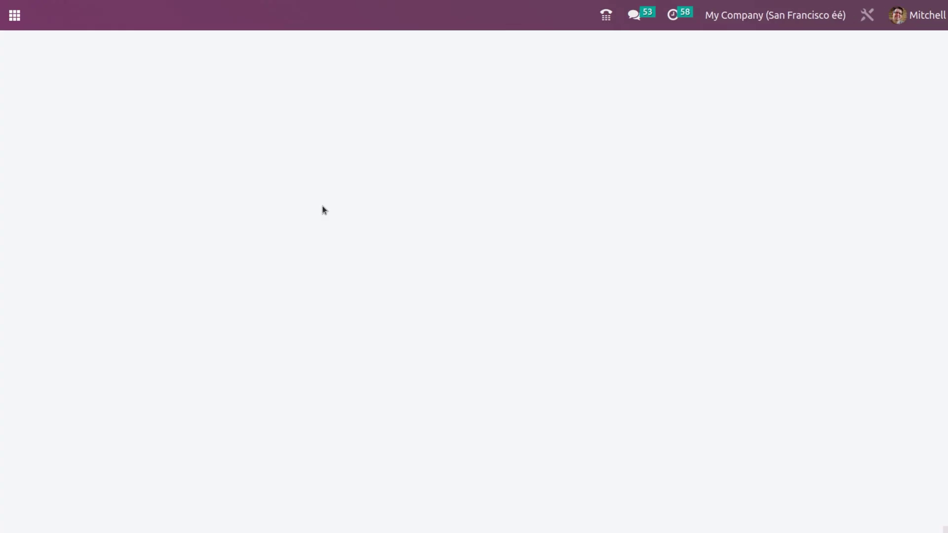
{"action": "key", "text": "ctrl+f"}
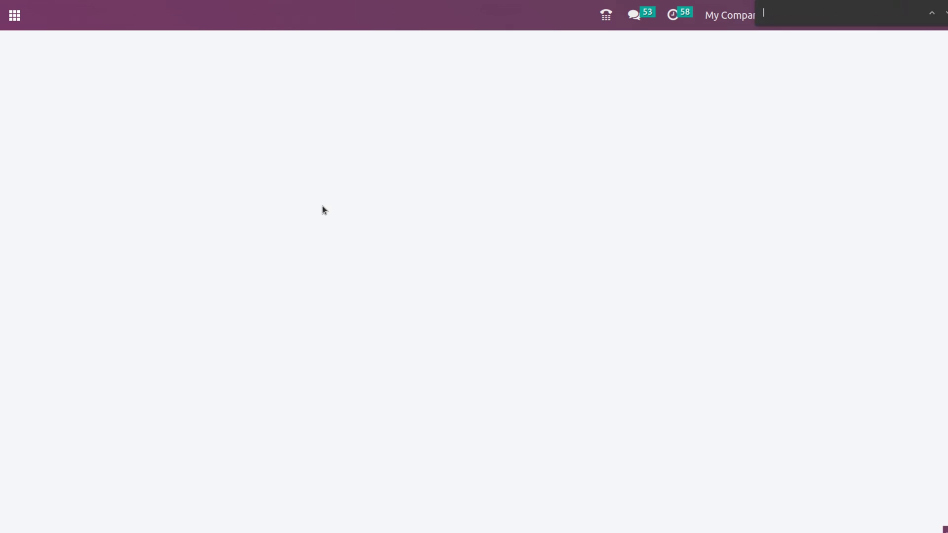
{"action": "key", "text": "Escape"}
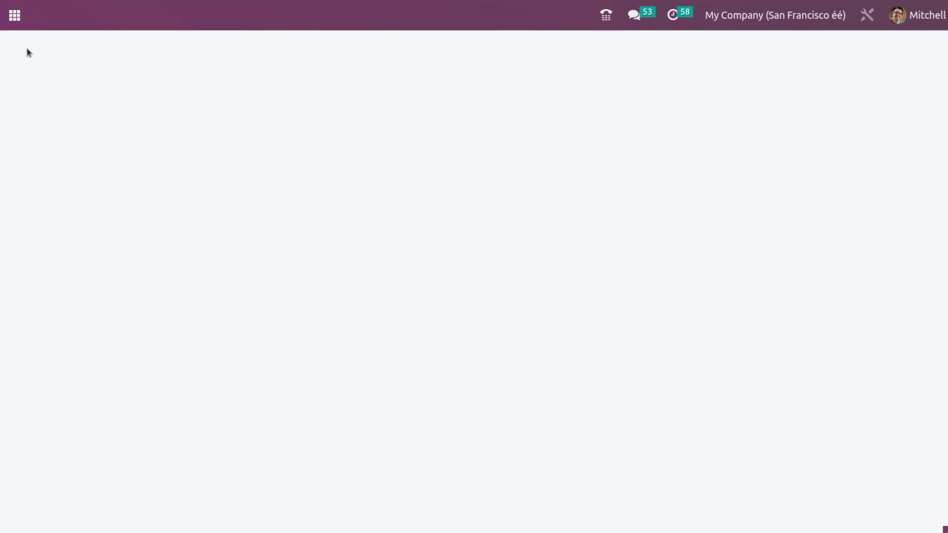
Switch to the Purchase app and open the first All / Saleable / book product category
{"action": "left_click", "coordinate": [14, 15]}
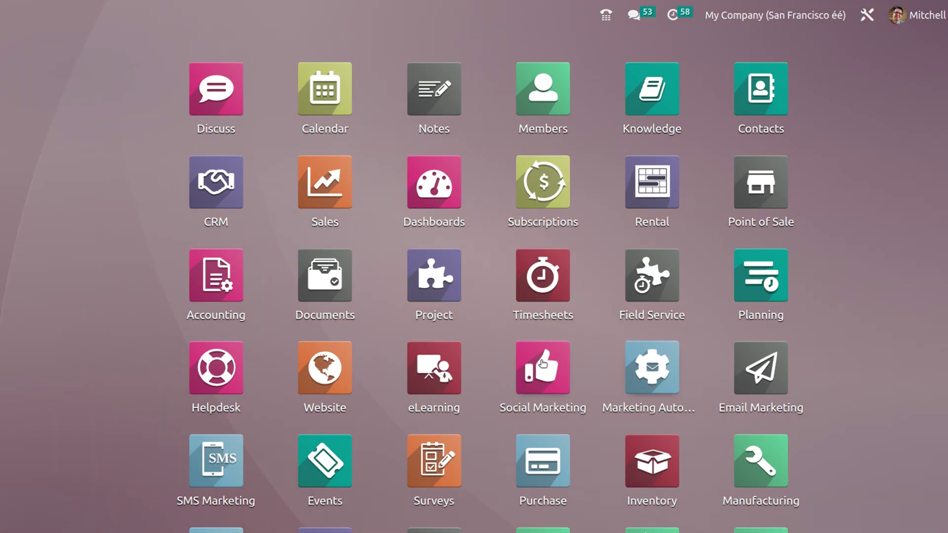
{"action": "left_click", "coordinate": [552, 490]}
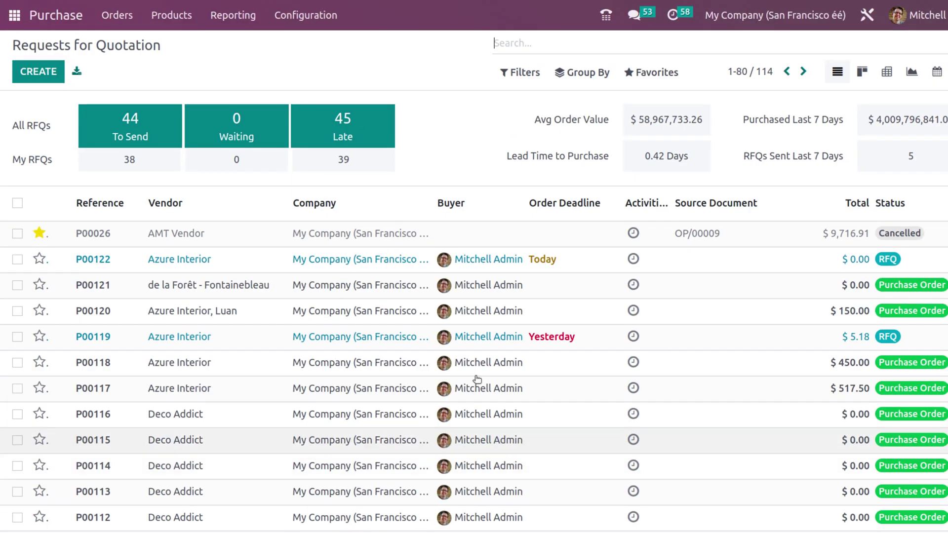
{"action": "left_click", "coordinate": [313, 20]}
{"action": "left_click", "coordinate": [336, 122]}
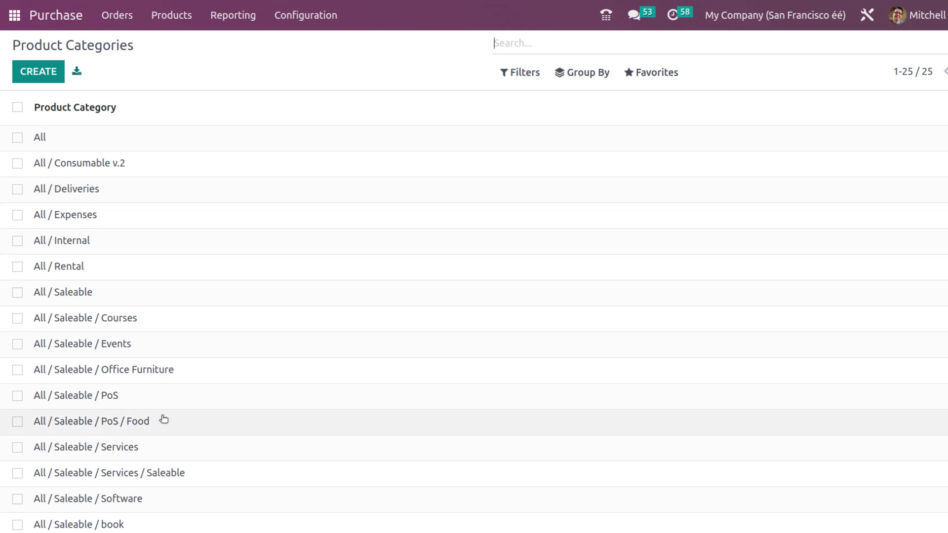
{"action": "left_click", "coordinate": [140, 527]}
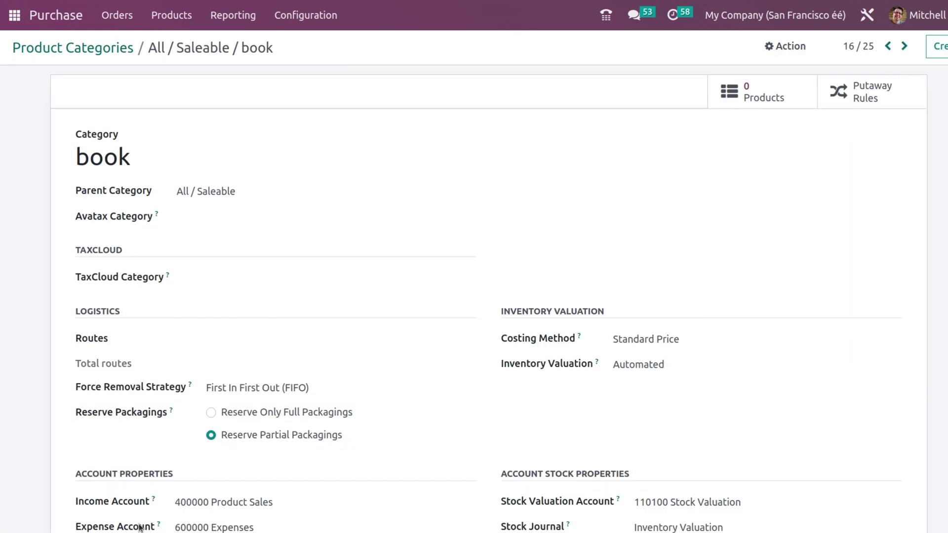
Add the routes YourCompany: Receive in 2 steps (input + stock) and Sector 3: Receive in 1 step (stock) to the category and save it
{"action": "scroll", "coordinate": [265, 373], "scroll_direction": "down", "scroll_amount": 3}
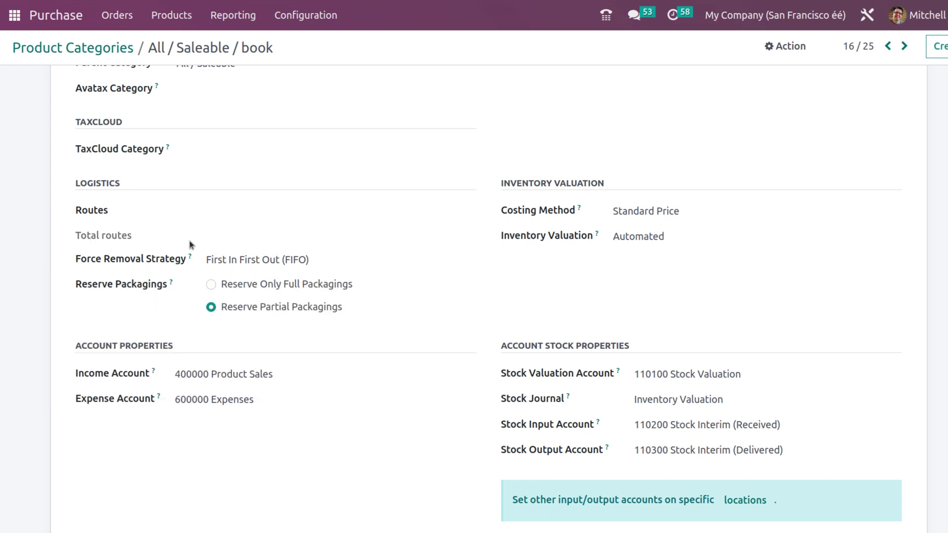
{"action": "left_click", "coordinate": [206, 208]}
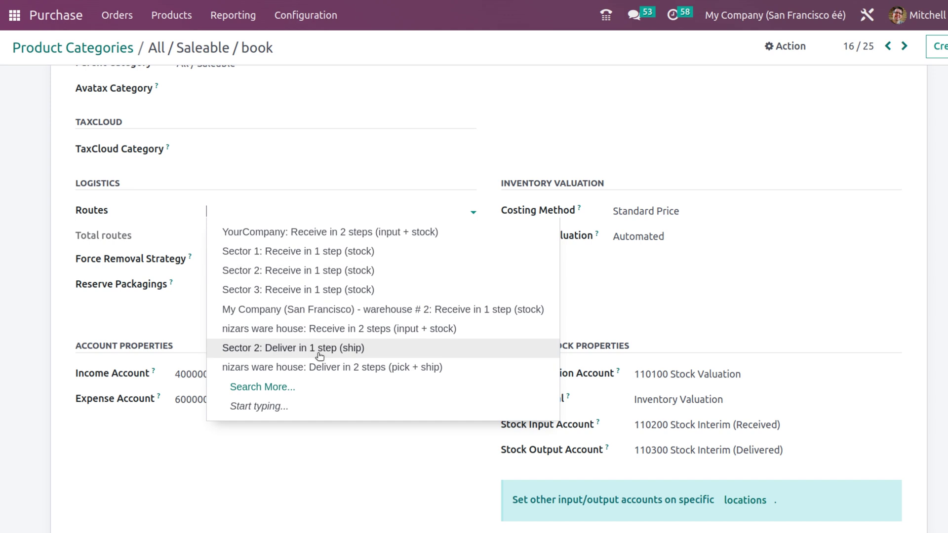
{"action": "left_click", "coordinate": [282, 232]}
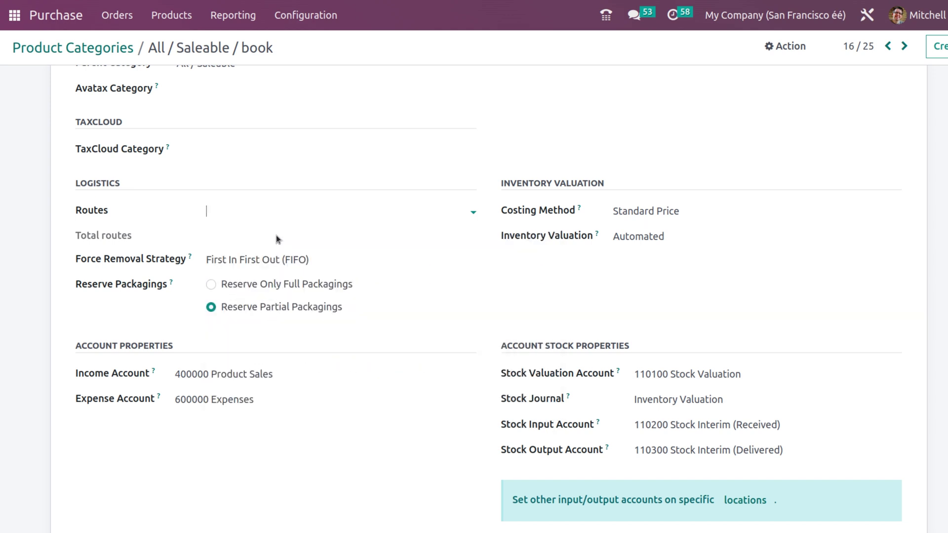
{"action": "left_click", "coordinate": [407, 212]}
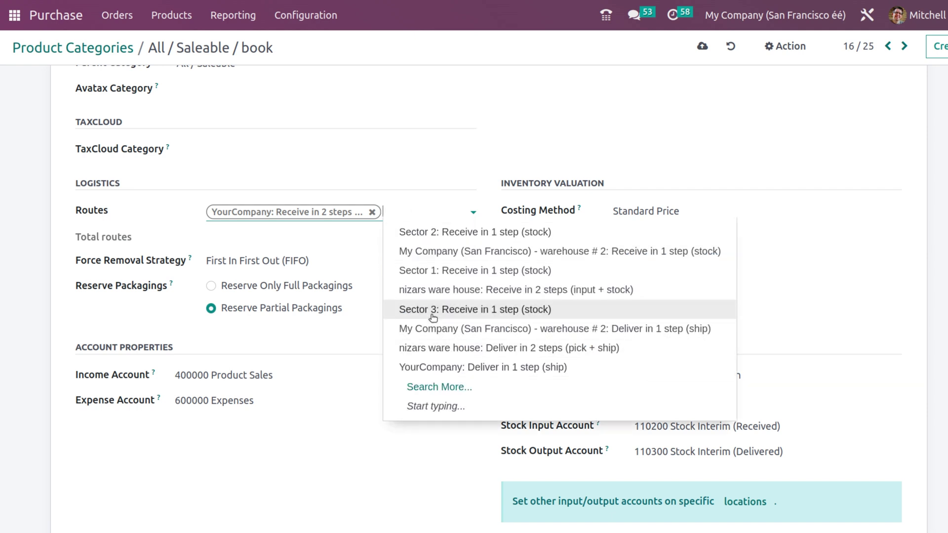
{"action": "left_click", "coordinate": [433, 310]}
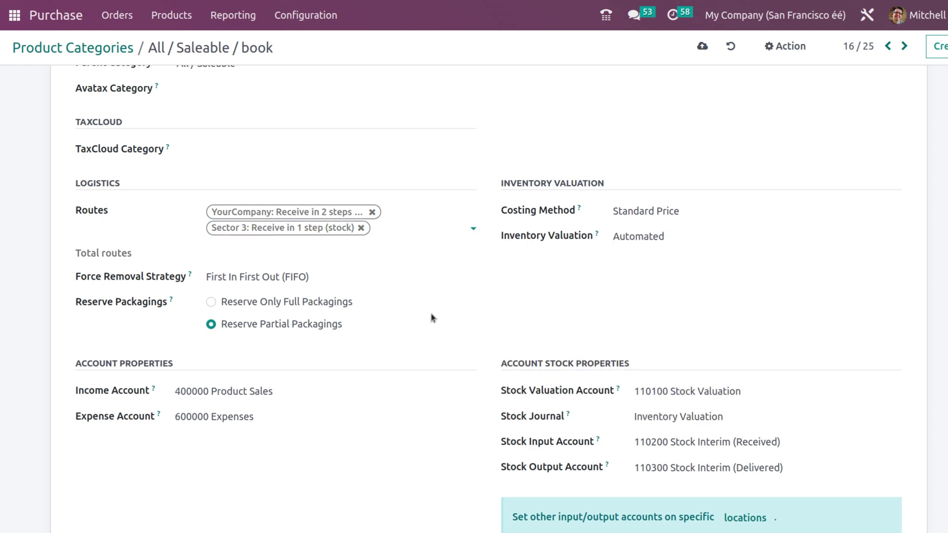
{"action": "scroll", "coordinate": [431, 316], "scroll_direction": "up", "scroll_amount": 3}
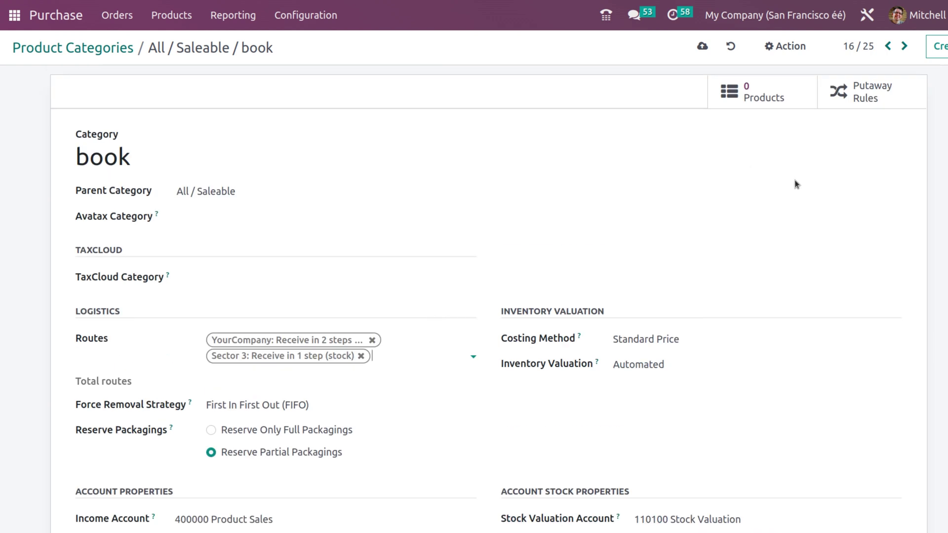
{"action": "left_click", "coordinate": [703, 46]}
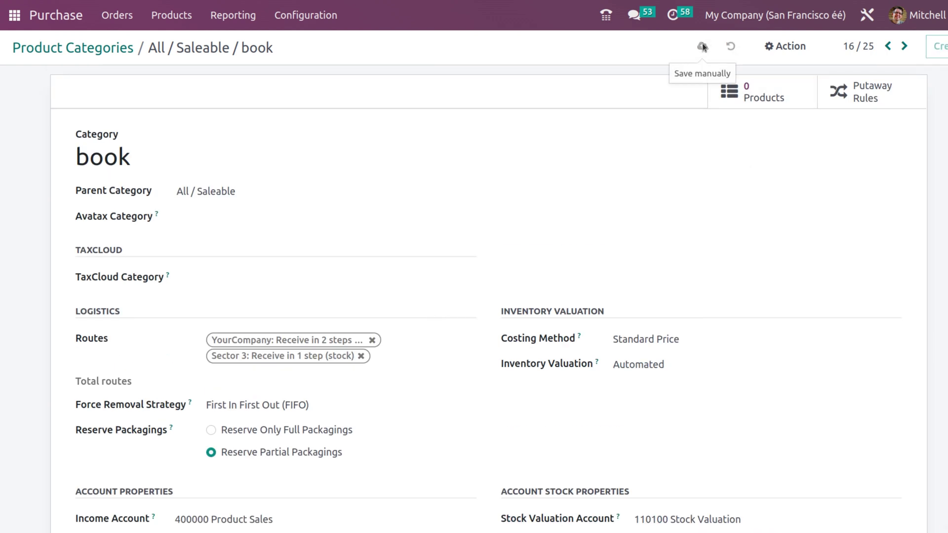
View the book category's products, remove the category filter and grouping, and filter the product list by Products
{"action": "left_click", "coordinate": [761, 99]}
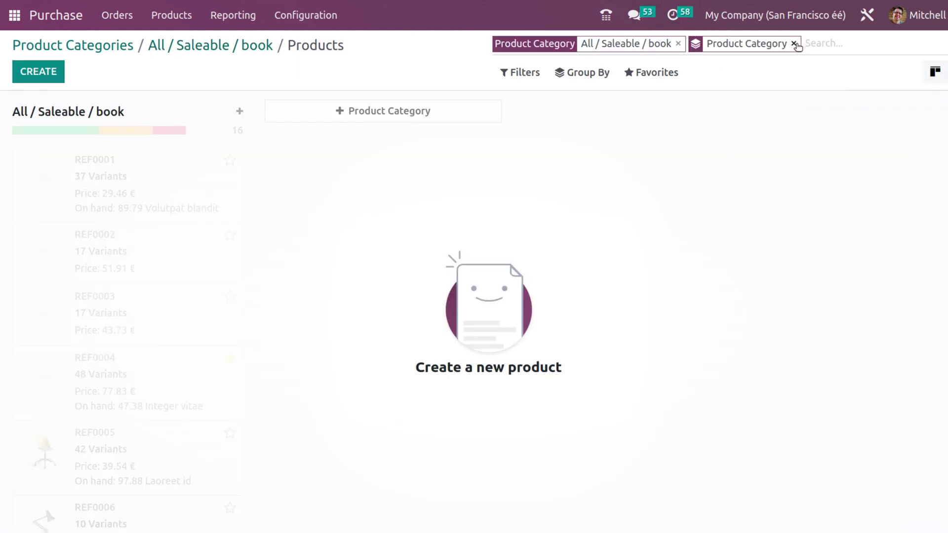
{"action": "left_click", "coordinate": [794, 44]}
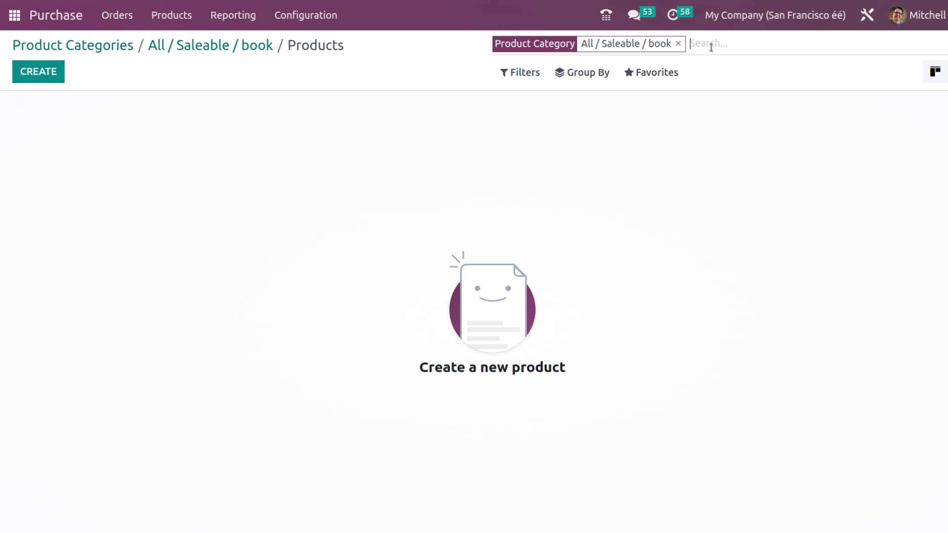
{"action": "left_click", "coordinate": [679, 44]}
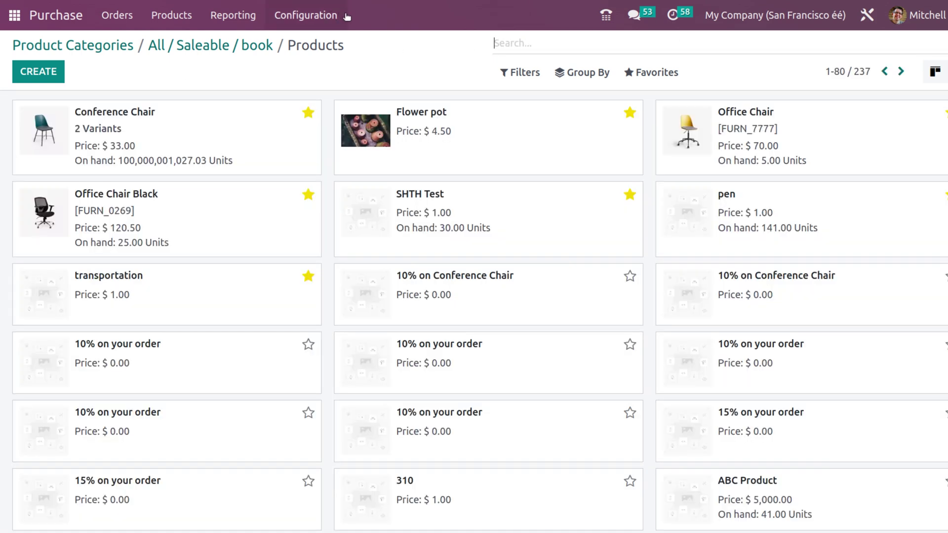
{"action": "left_click", "coordinate": [522, 70]}
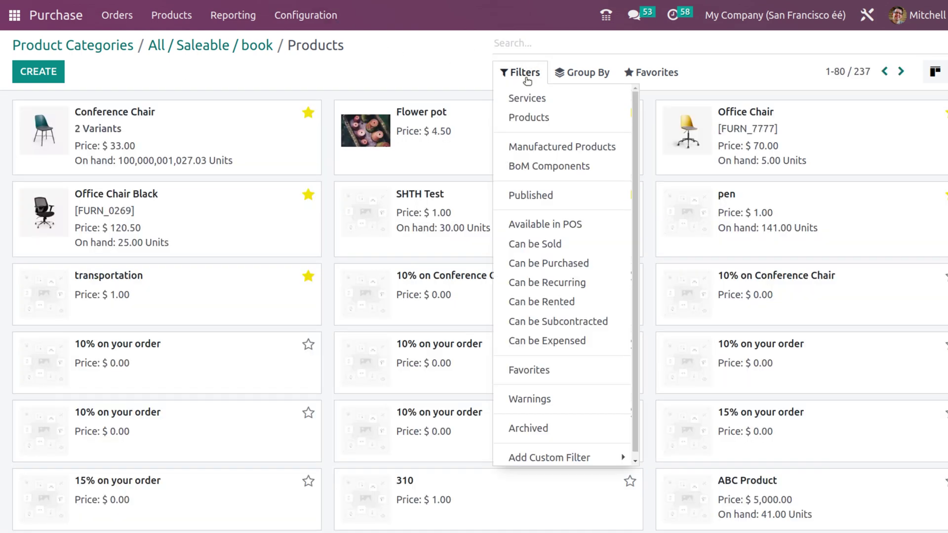
{"action": "left_click", "coordinate": [530, 124]}
{"action": "left_click", "coordinate": [377, 73]}
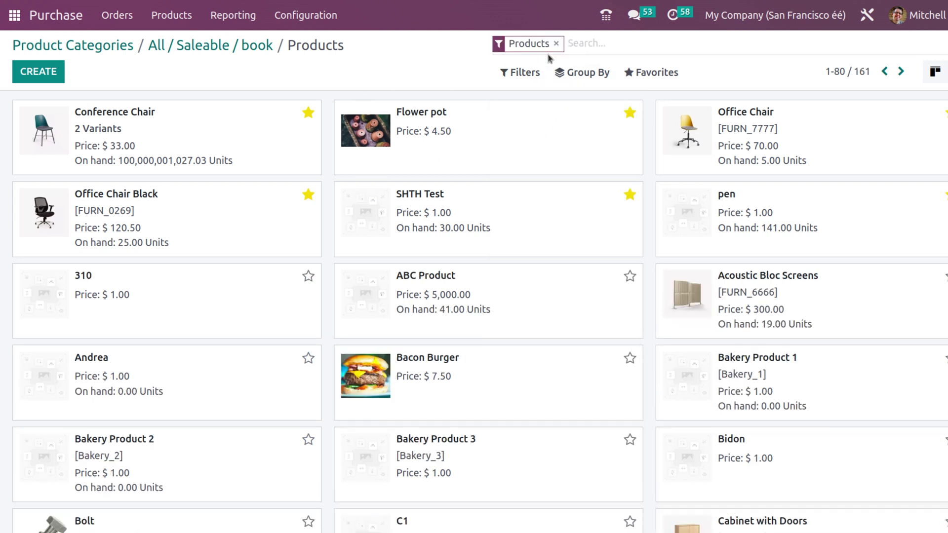
Create a product named Odoo book from the All / Saleable / book category's own product list, with product type Storable Product
{"action": "left_click", "coordinate": [166, 49]}
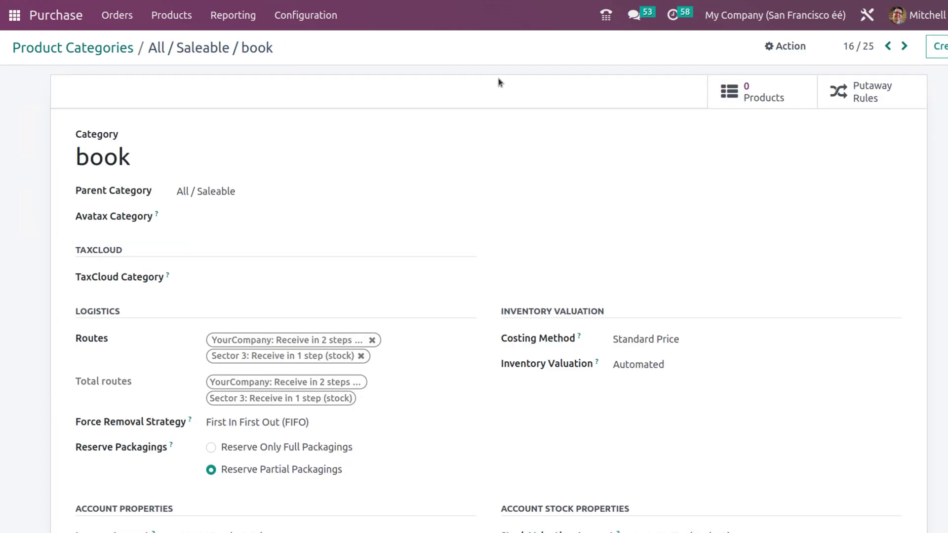
{"action": "left_click", "coordinate": [750, 89]}
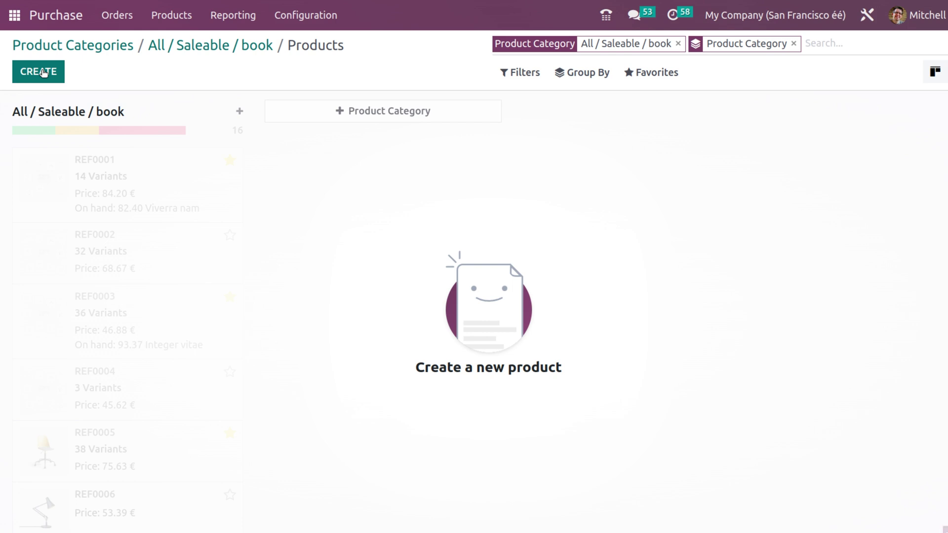
{"action": "left_click", "coordinate": [43, 73]}
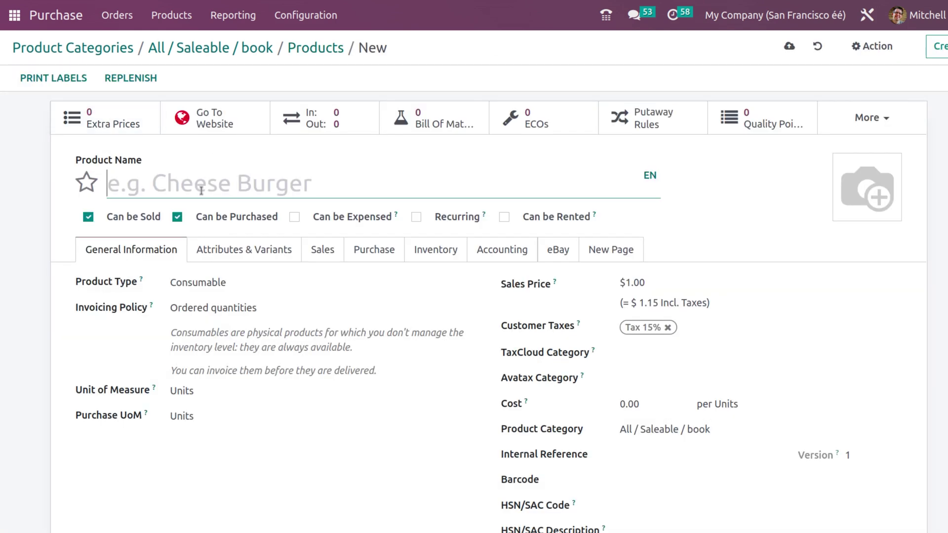
{"action": "type", "text": "Odoo bo"}
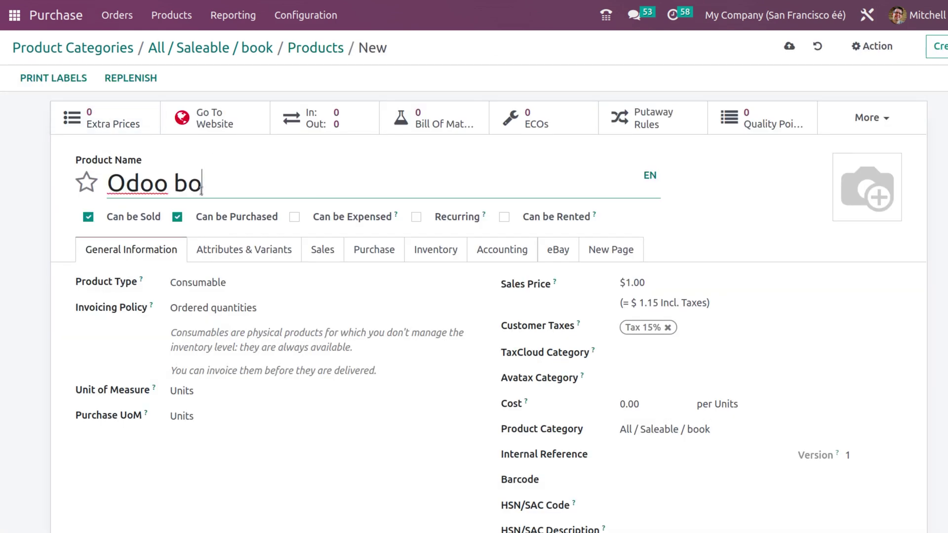
{"action": "type", "text": "ok"}
{"action": "left_click", "coordinate": [274, 284]}
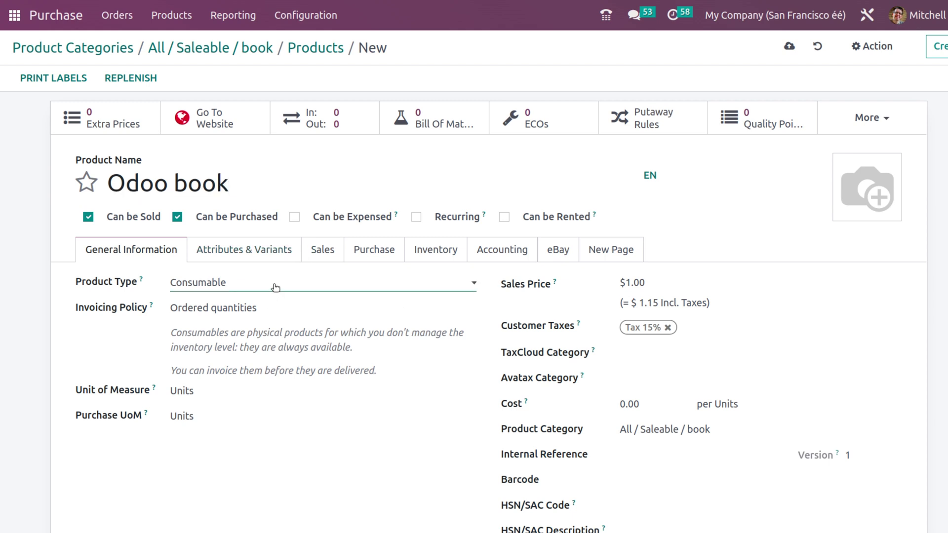
{"action": "left_click", "coordinate": [261, 326]}
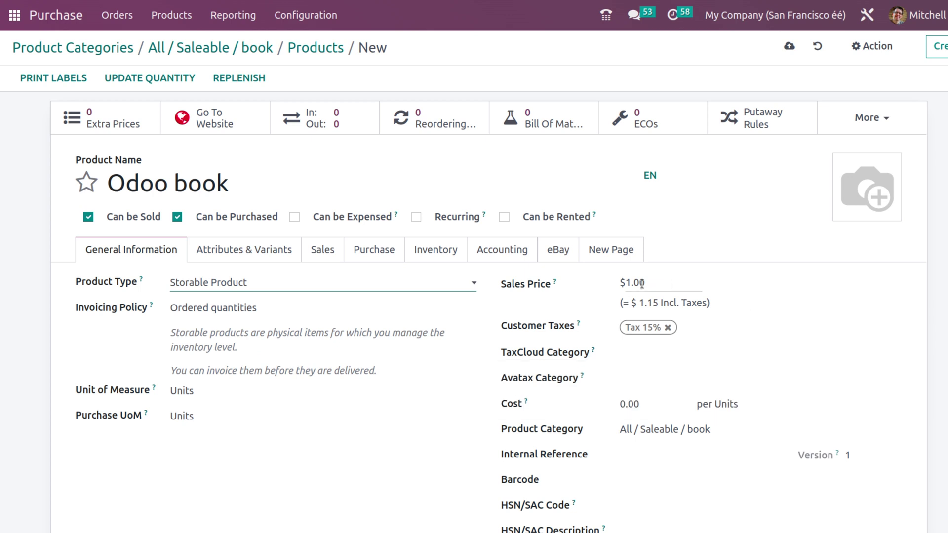
Set the Odoo book's sales price to $100.00 and its cost to 50
{"action": "left_click", "coordinate": [626, 281]}
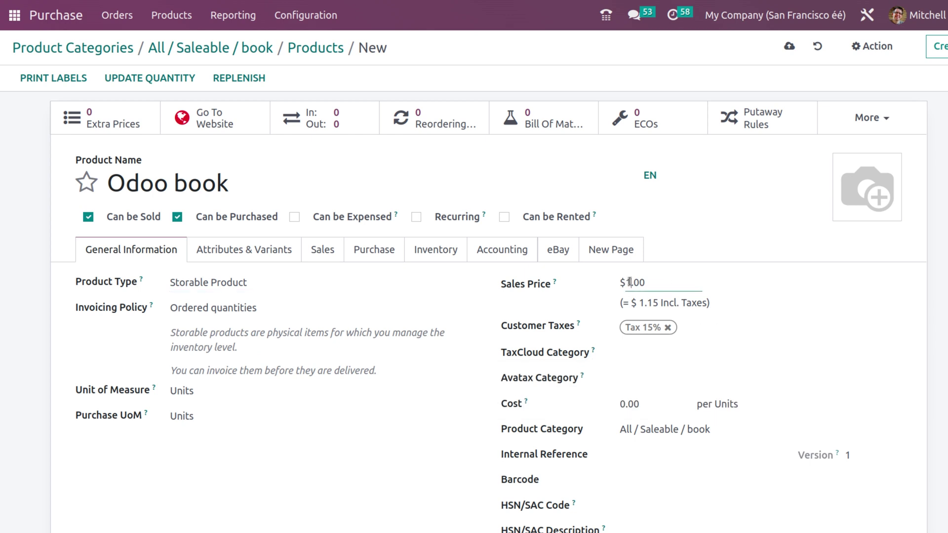
{"action": "type", "text": "00"}
{"action": "left_click", "coordinate": [626, 404]}
{"action": "double_click", "coordinate": [626, 403]}
{"action": "type", "text": "50"}
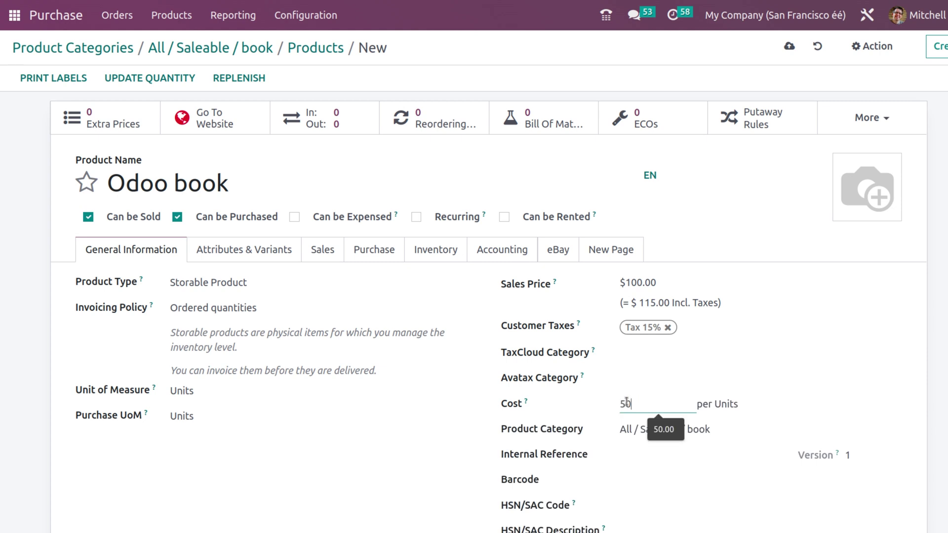
Add a vendor line to the Odoo book's purchase information with a price of 50, and save the product
{"action": "left_click", "coordinate": [368, 249]}
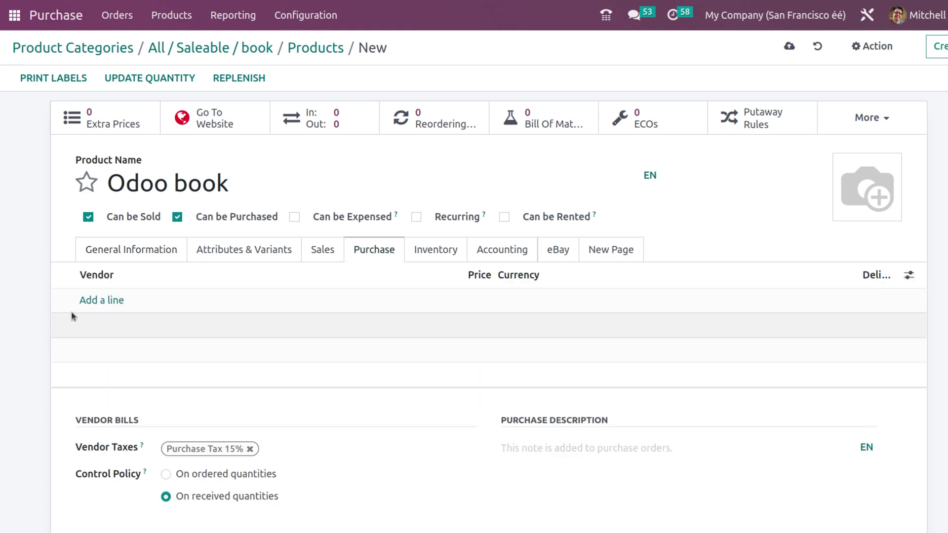
{"action": "left_click", "coordinate": [84, 303]}
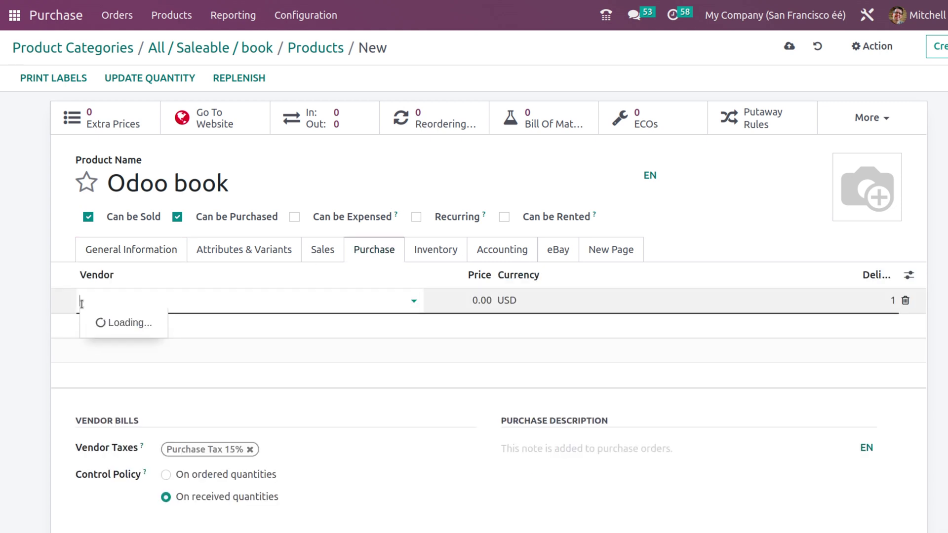
{"action": "left_click", "coordinate": [129, 458]}
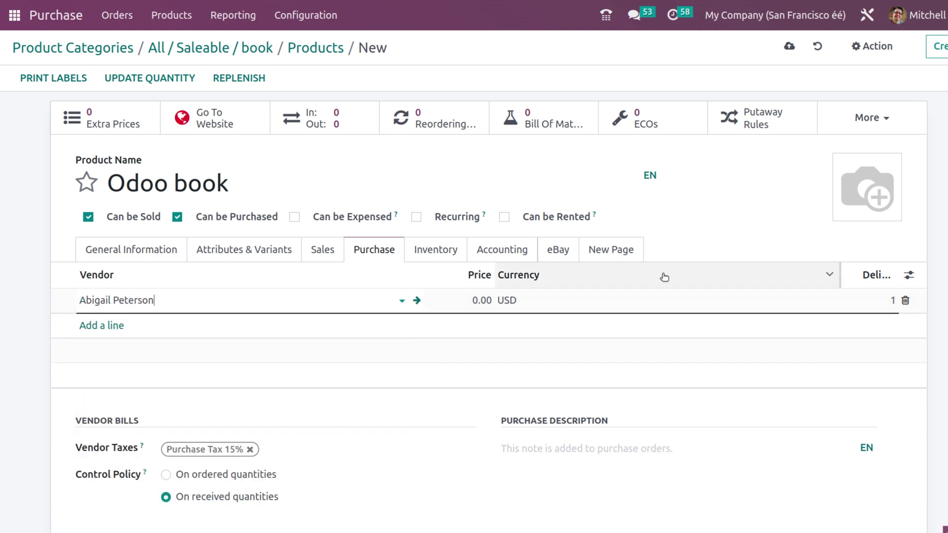
{"action": "left_click", "coordinate": [474, 297]}
{"action": "type", "text": "5"}
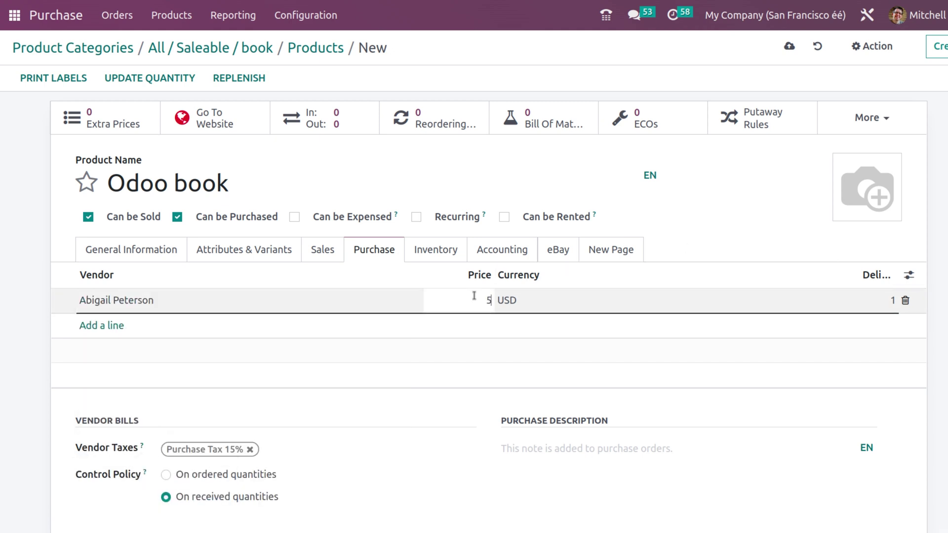
{"action": "type", "text": "0"}
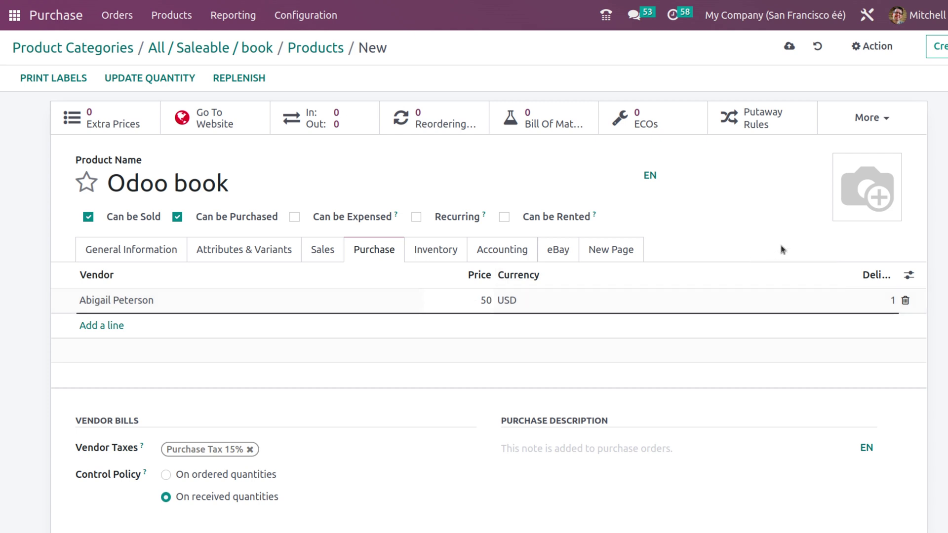
{"action": "left_click", "coordinate": [765, 229]}
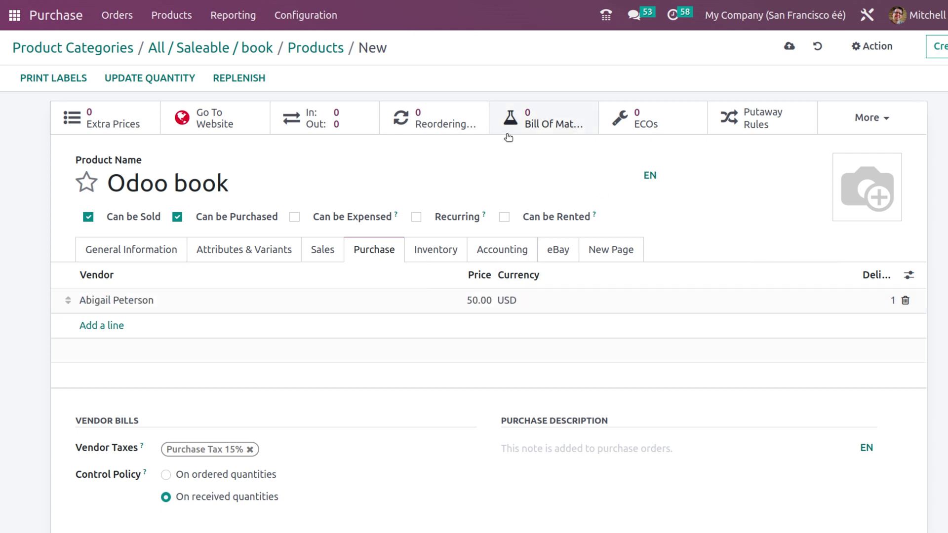
{"action": "left_click", "coordinate": [787, 48]}
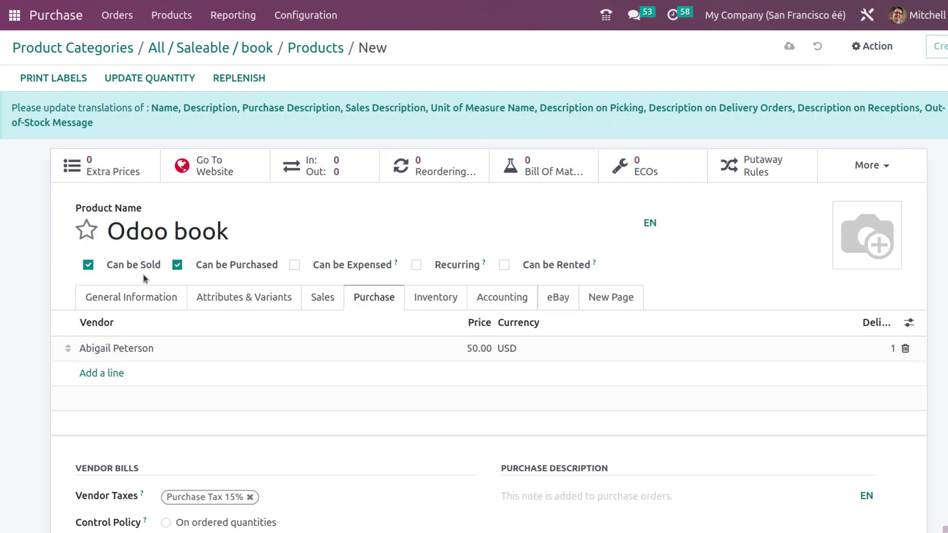
Review the Odoo book's general information and the book category's product list, then return to the category record
{"action": "left_click", "coordinate": [175, 296]}
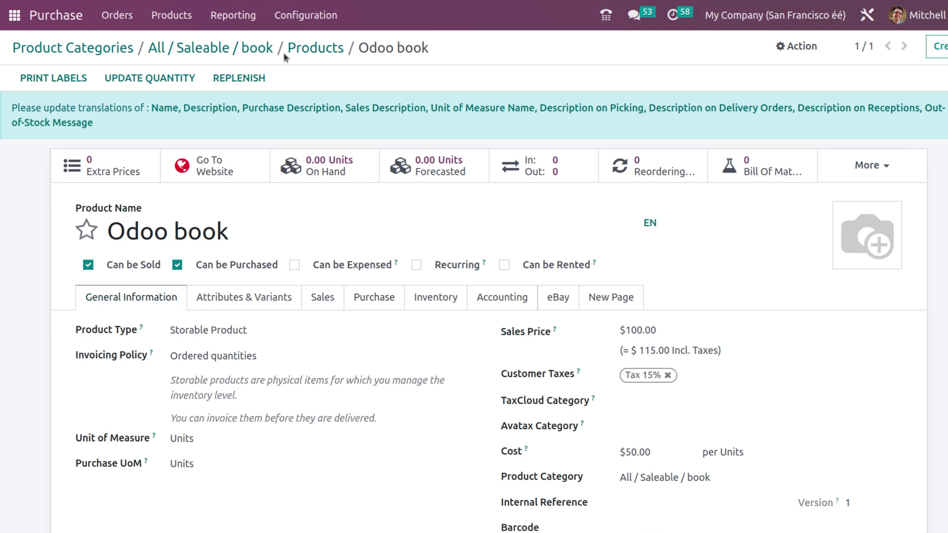
{"action": "left_click", "coordinate": [306, 47]}
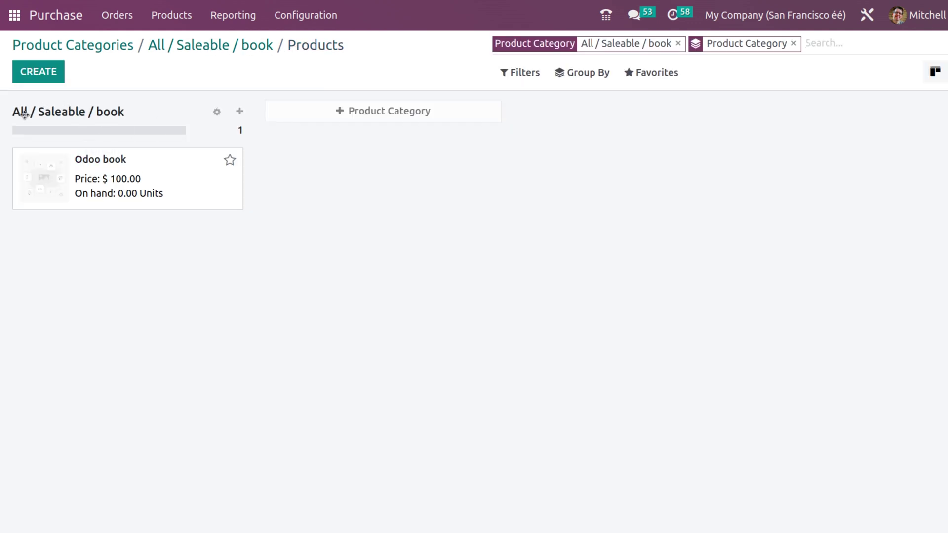
{"action": "left_click", "coordinate": [211, 47]}
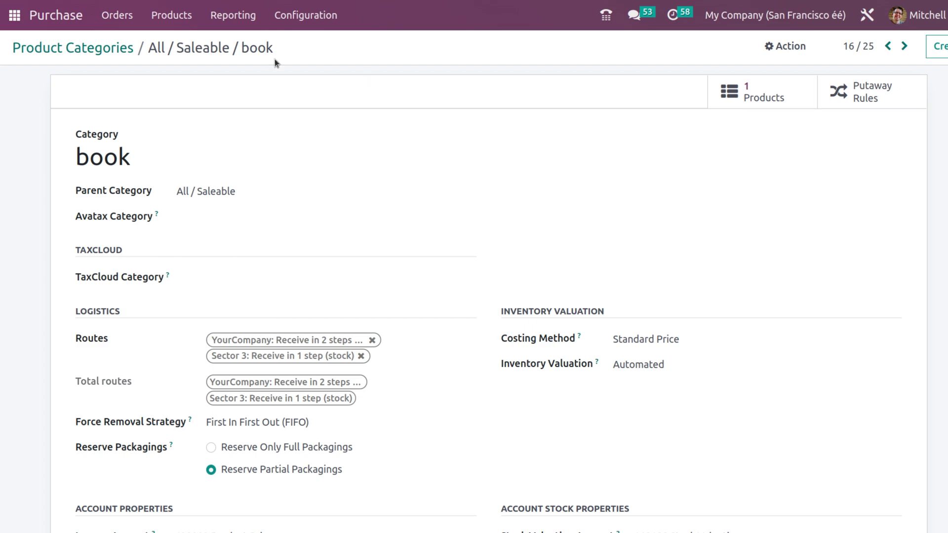
Create a new request for quotation in Purchase and choose the vendor assigned to the Odoo book
{"action": "left_click", "coordinate": [14, 14]}
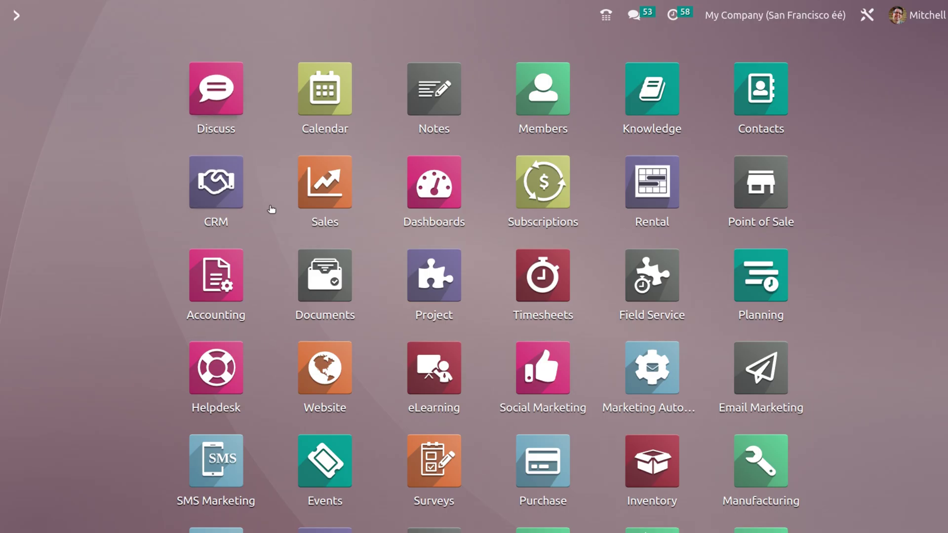
{"action": "left_click", "coordinate": [521, 482]}
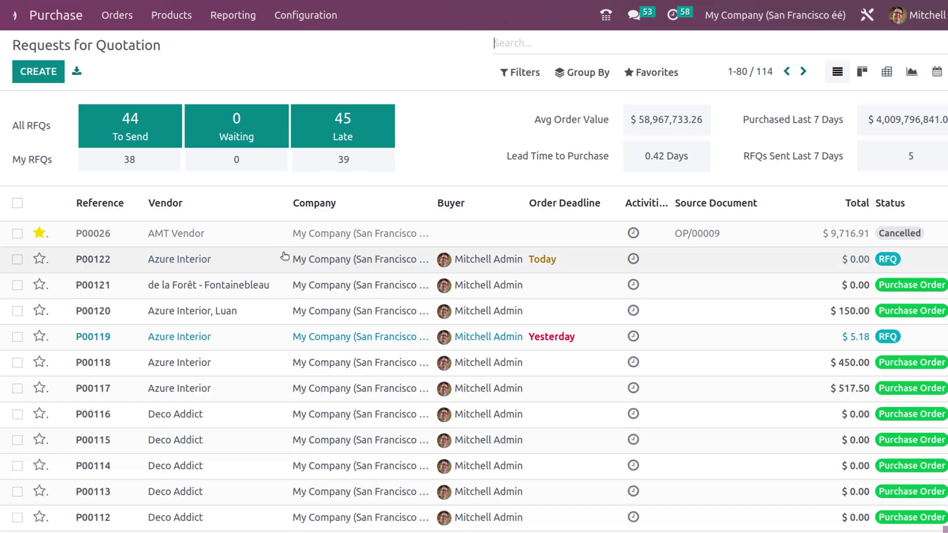
{"action": "left_click", "coordinate": [24, 73]}
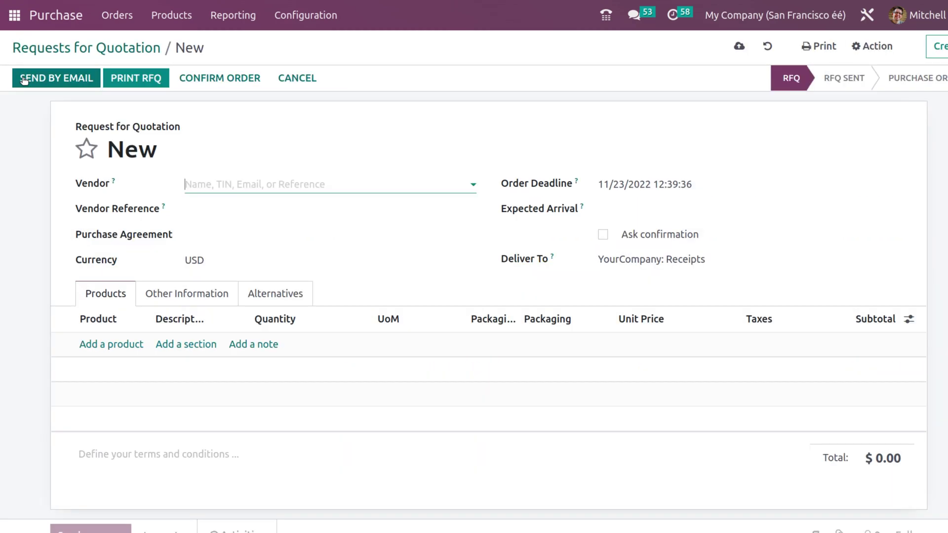
{"action": "left_click", "coordinate": [228, 186]}
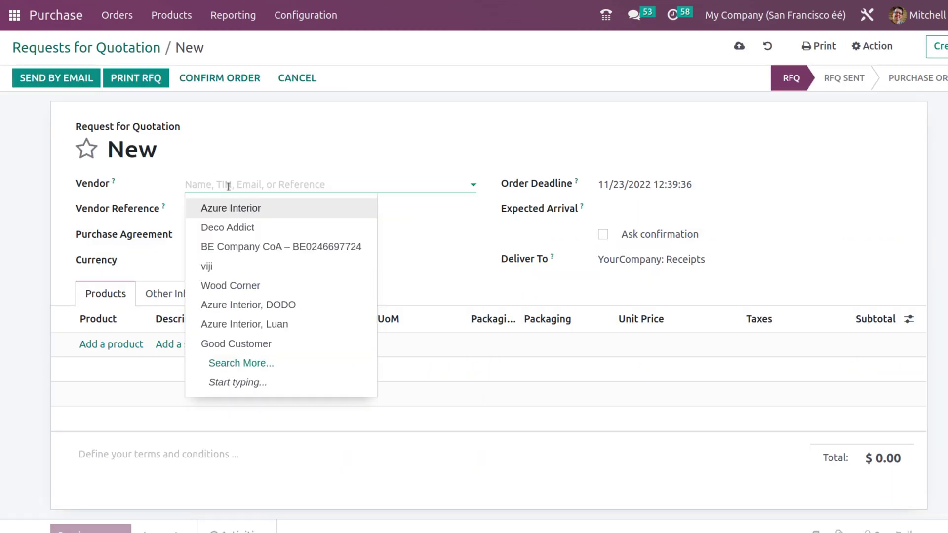
{"action": "type", "text": "ab"}
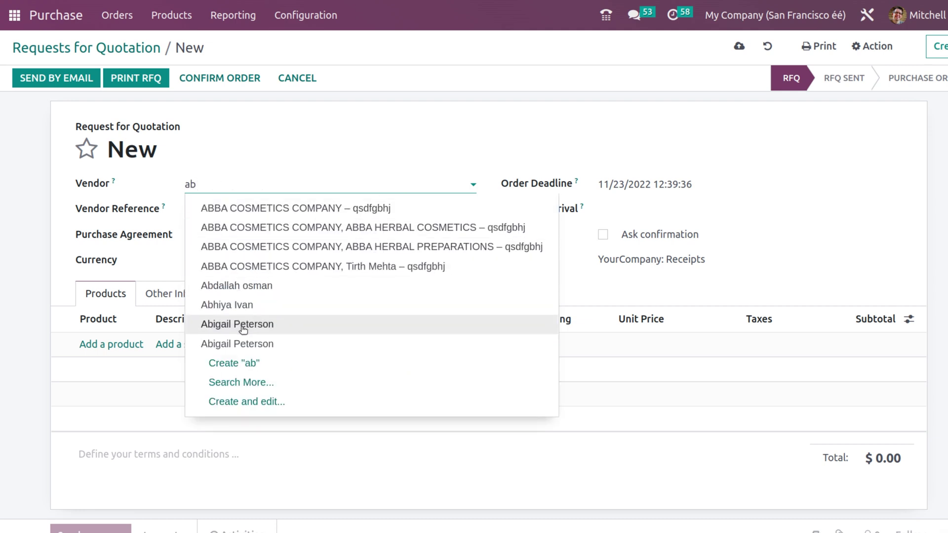
{"action": "left_click", "coordinate": [242, 326]}
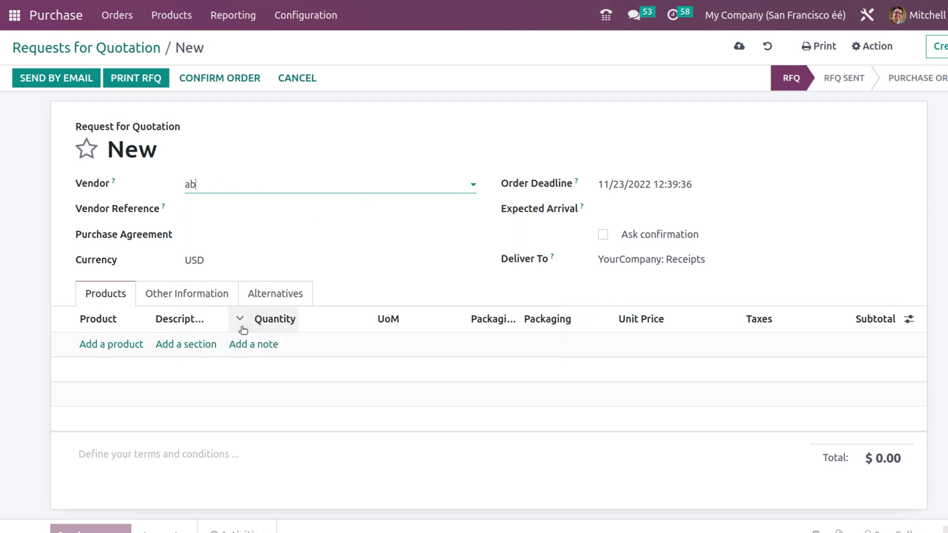
Add a product line to the request for quotation using the second Odoo book match
{"action": "left_click", "coordinate": [128, 345]}
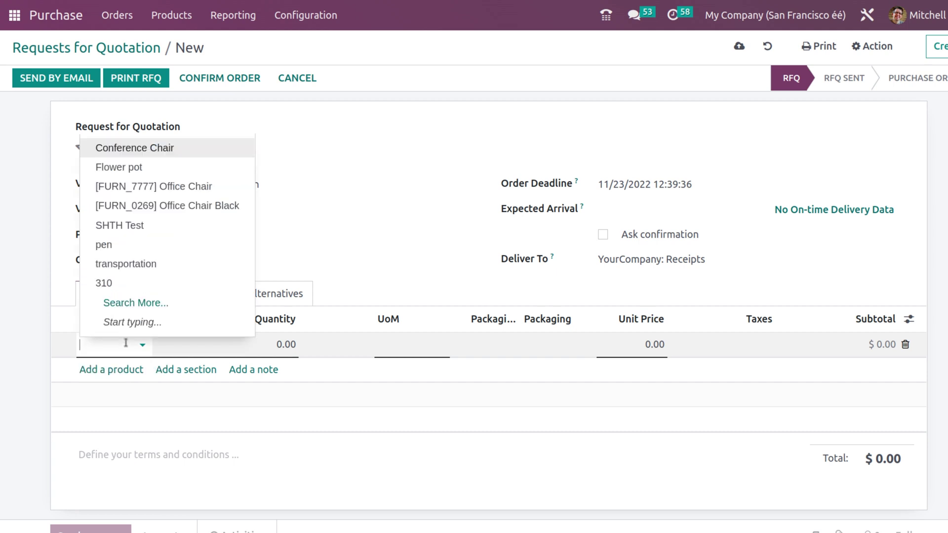
{"action": "type", "text": "od"}
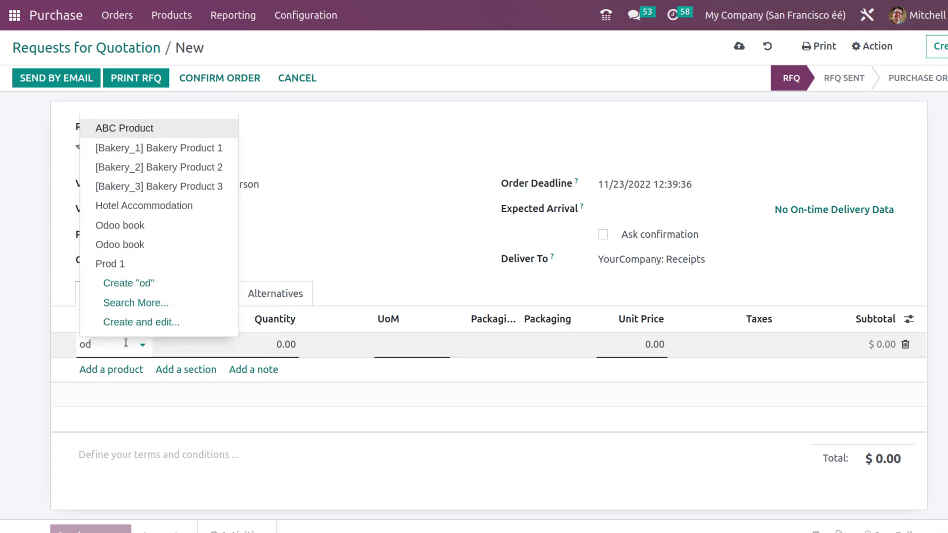
{"action": "left_click", "coordinate": [120, 246]}
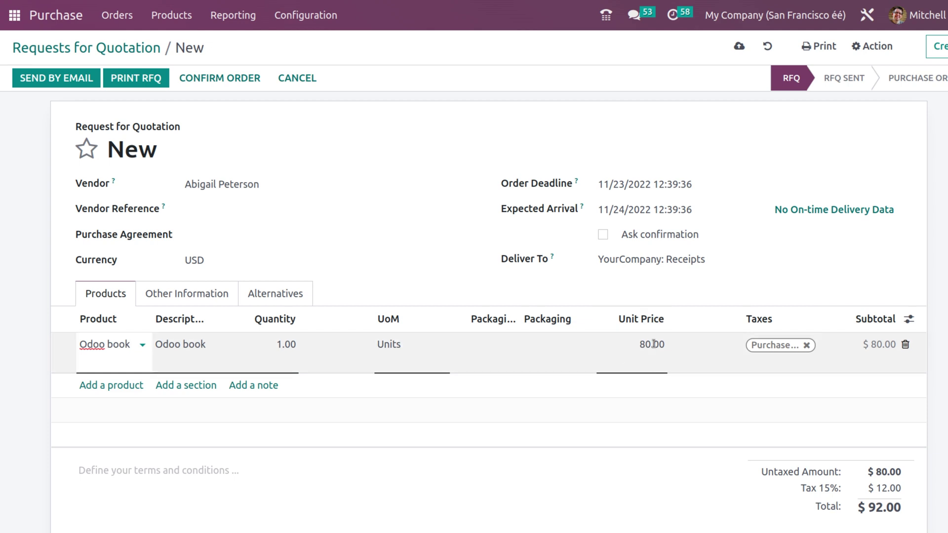
Shorten the line's product search to Odoo and choose the first Odoo book match instead
{"action": "left_click", "coordinate": [116, 355]}
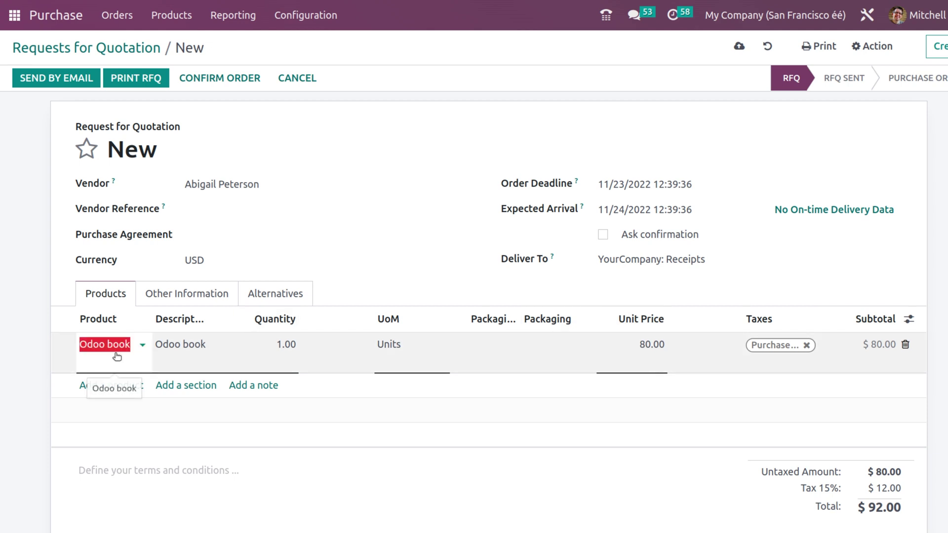
{"action": "left_click", "coordinate": [136, 344]}
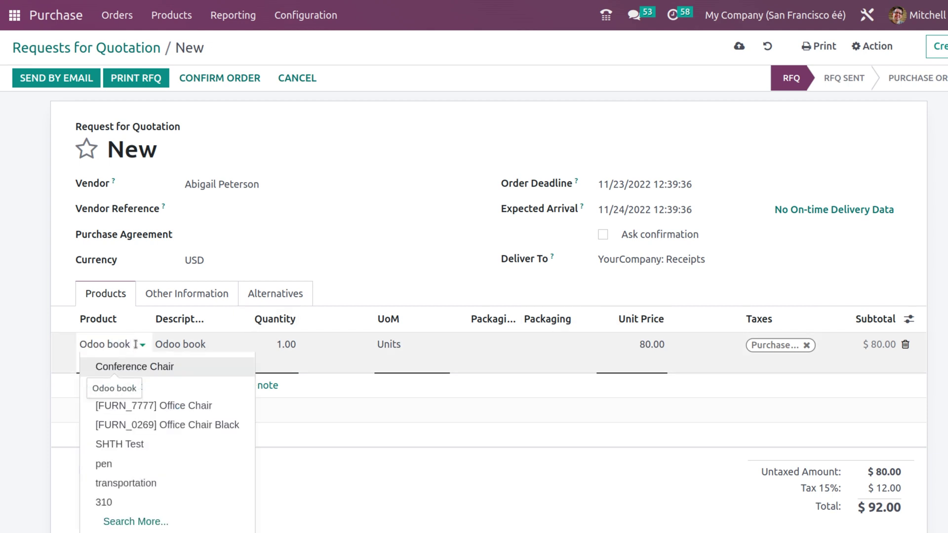
{"action": "key", "text": "BackSpace"}
{"action": "key", "text": "BackSpace"}
{"action": "key", "text": "BackSpace"}
{"action": "key", "text": "BackSpace"}
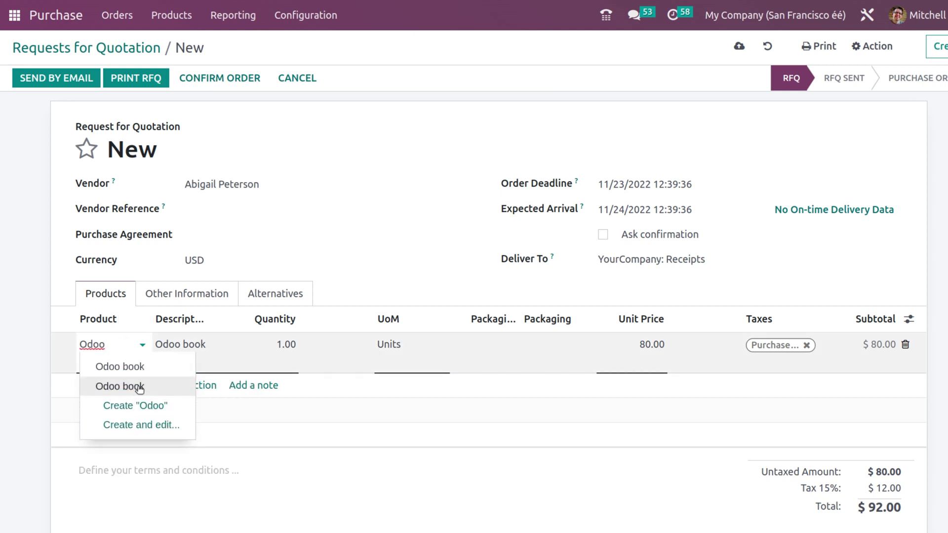
{"action": "left_click", "coordinate": [147, 372]}
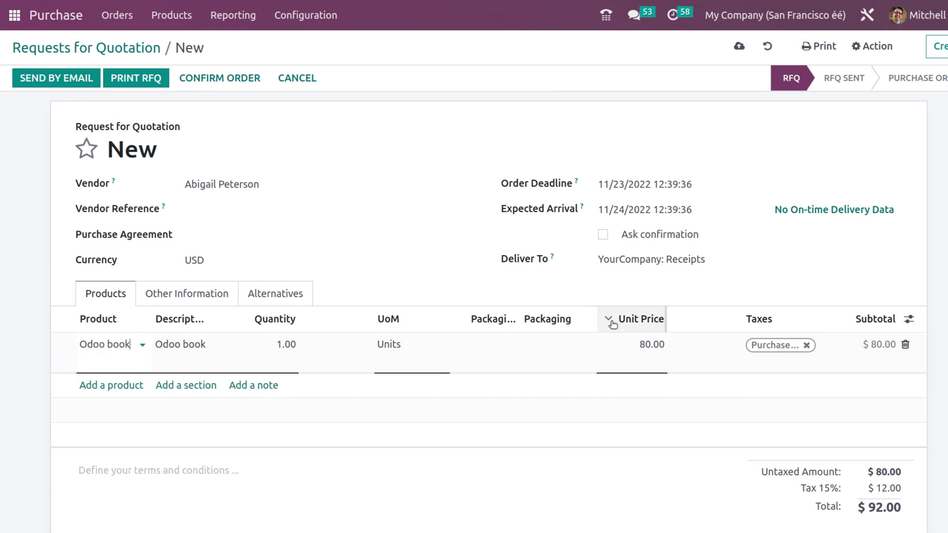
{"action": "left_click", "coordinate": [647, 436]}
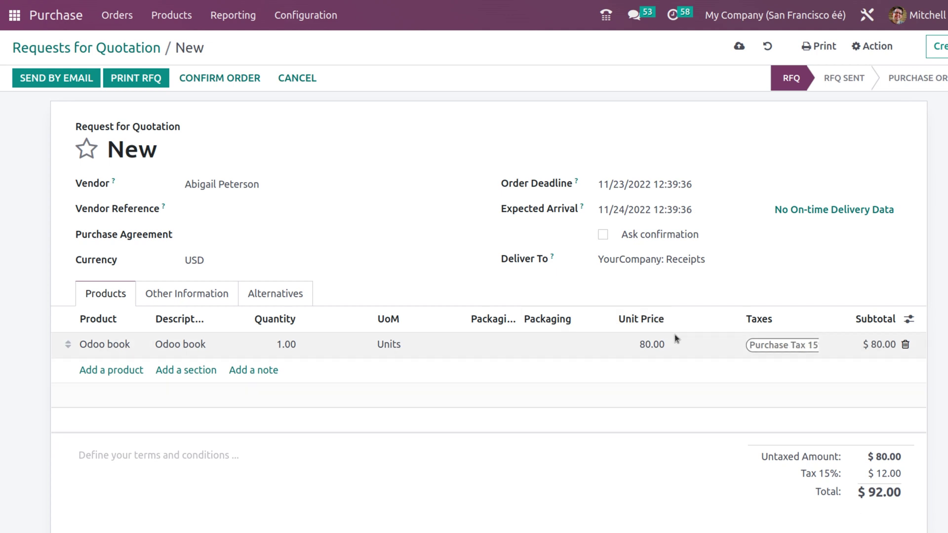
Replace the product on the quotation line with the other Odoo book match, the one priced at 50.00
{"action": "left_click", "coordinate": [111, 348]}
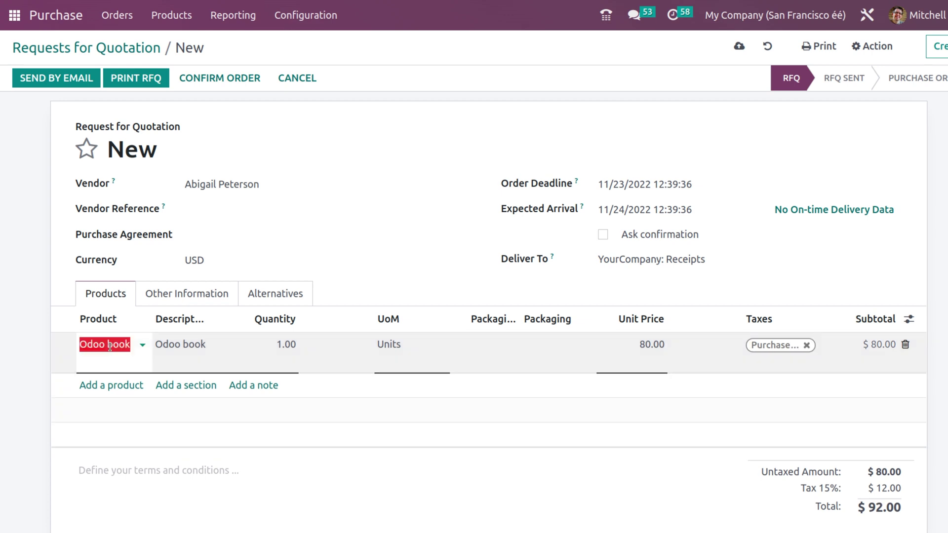
{"action": "double_click", "coordinate": [127, 342]}
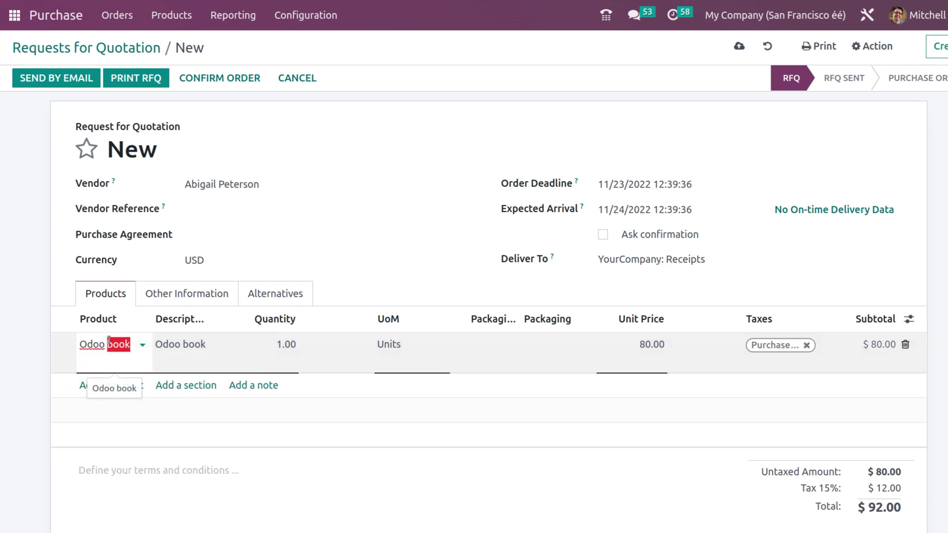
{"action": "key", "text": "BackSpace"}
{"action": "left_click", "coordinate": [121, 391]}
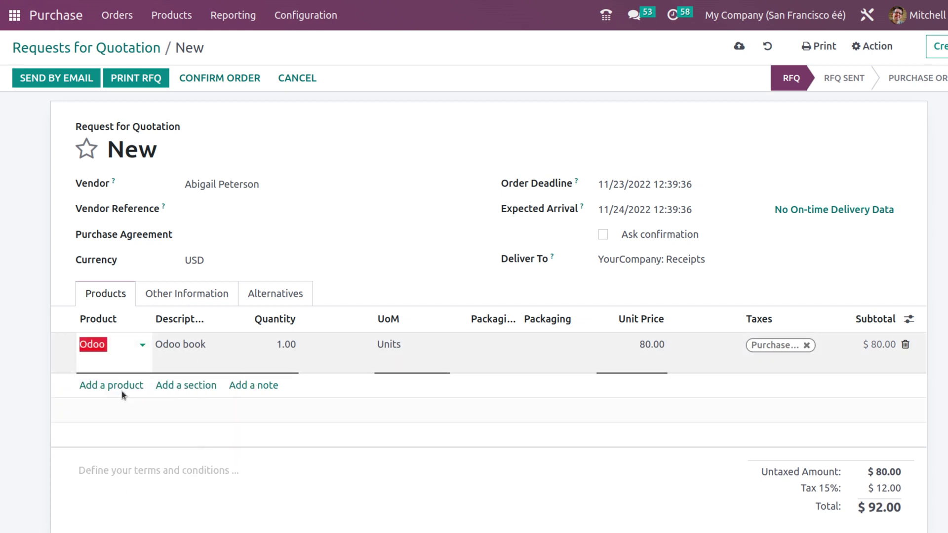
{"action": "left_click", "coordinate": [770, 277]}
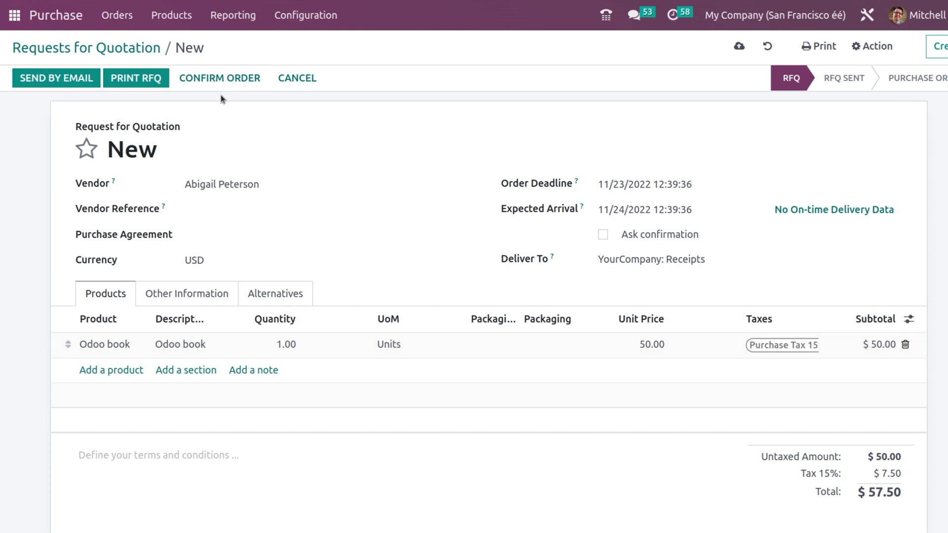
Confirm the order and validate its Odoo book receipt, processing all quantities as an immediate transfer
{"action": "left_click", "coordinate": [223, 78]}
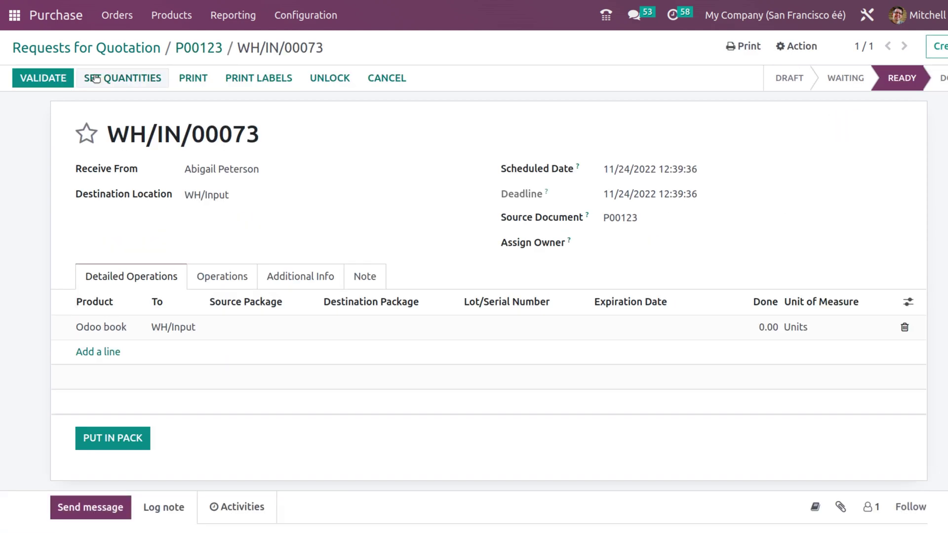
{"action": "left_click", "coordinate": [48, 78]}
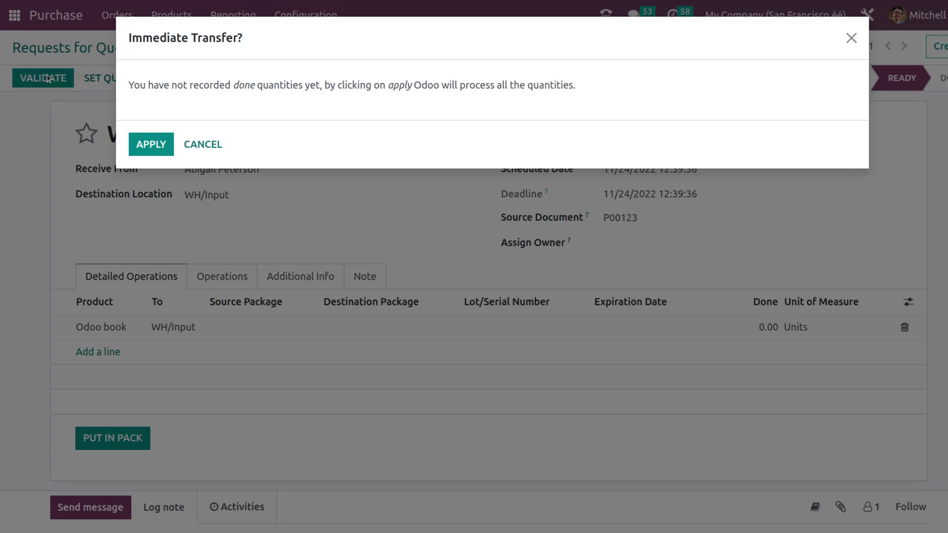
{"action": "left_click", "coordinate": [155, 144]}
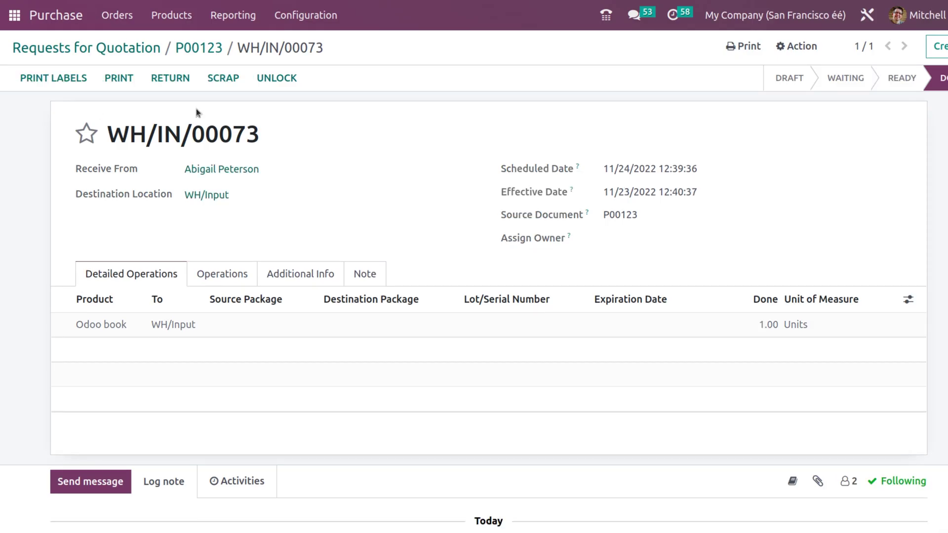
Create a vendor bill from the purchase order, set its bill date to 11/23/2022 and confirm it
{"action": "left_click", "coordinate": [194, 45]}
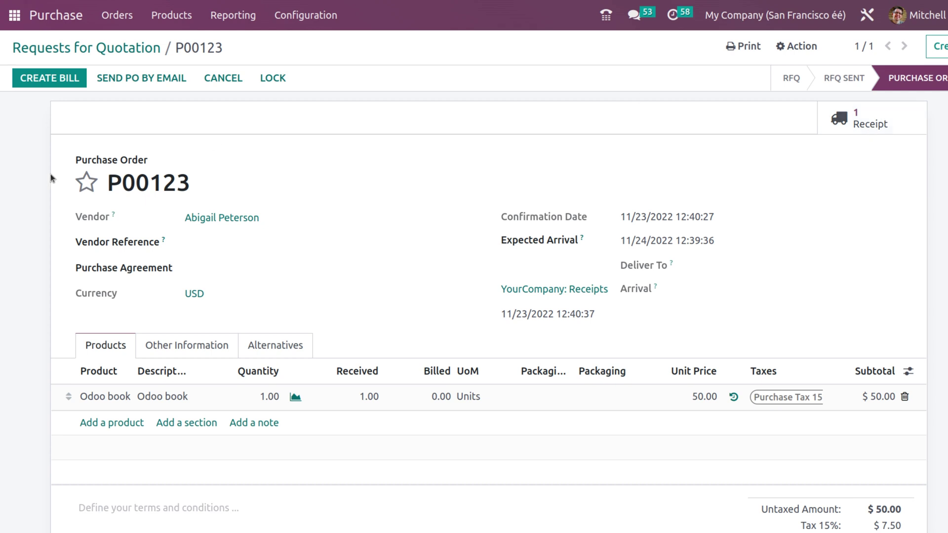
{"action": "left_click", "coordinate": [73, 83]}
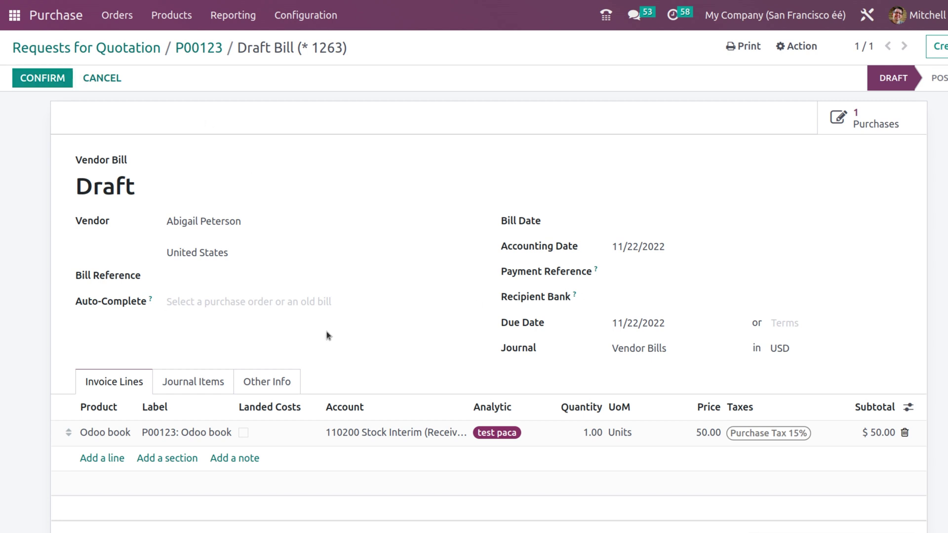
{"action": "left_click", "coordinate": [30, 79]}
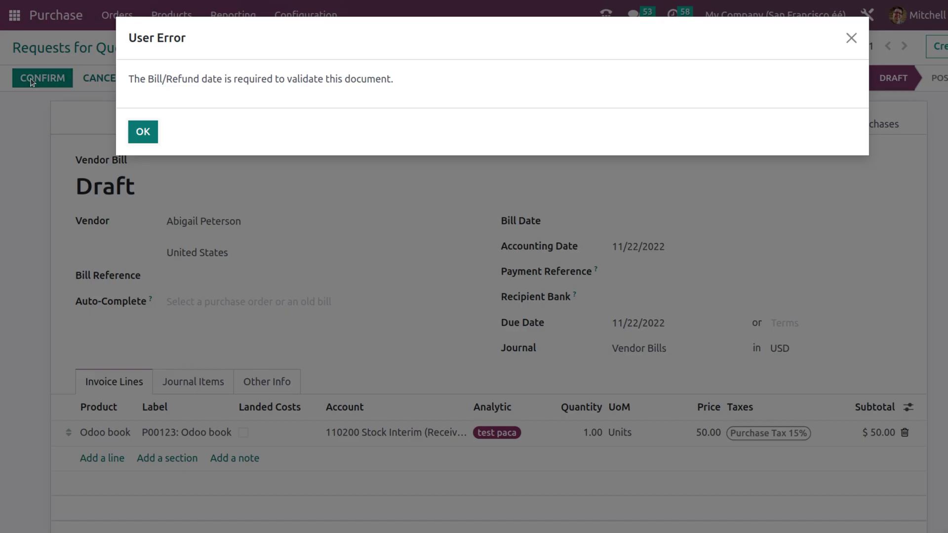
{"action": "left_click", "coordinate": [143, 133]}
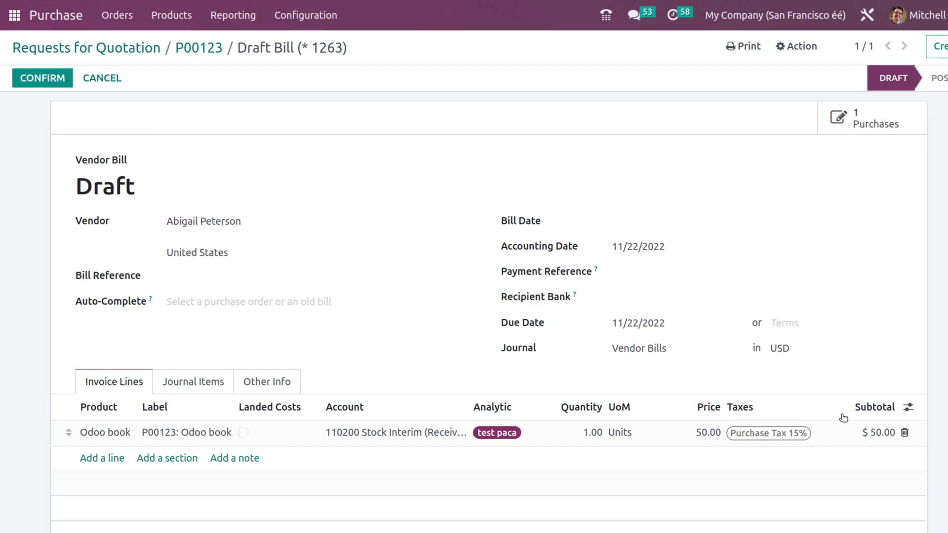
{"action": "left_click", "coordinate": [695, 223]}
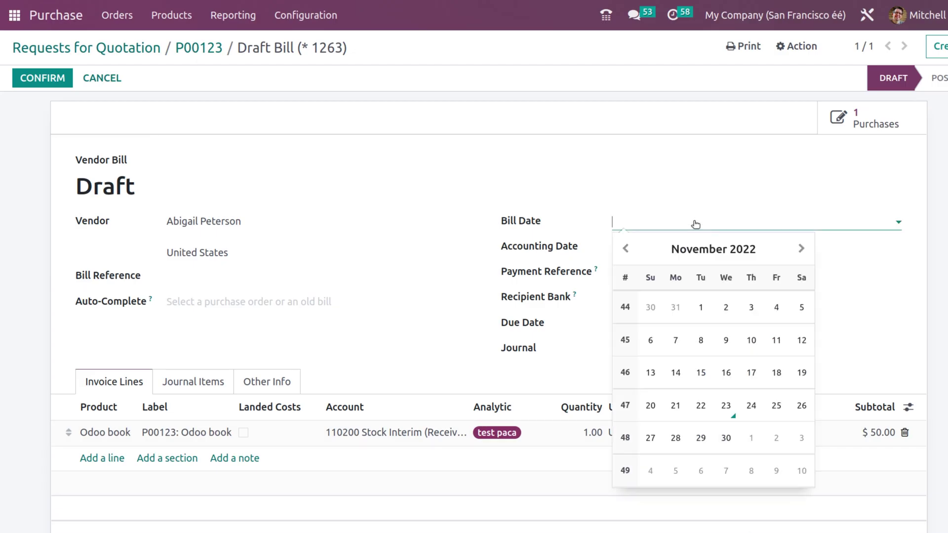
{"action": "left_click", "coordinate": [726, 406]}
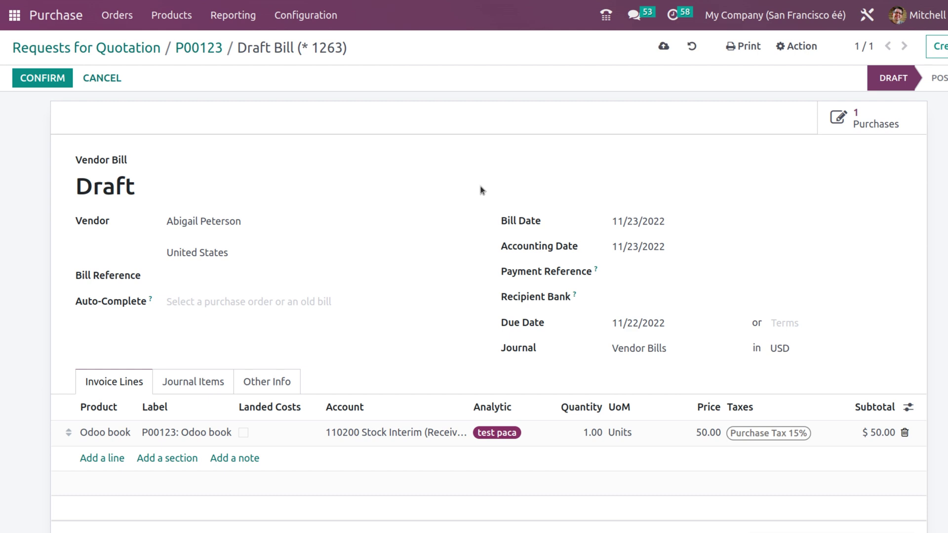
{"action": "left_click", "coordinate": [43, 77]}
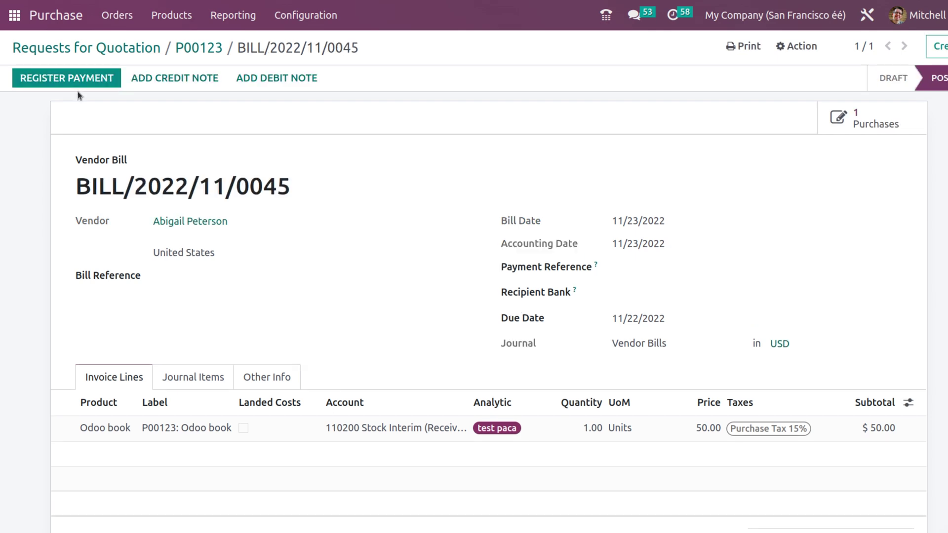
Register the bill's payment with the Plaid Credit Card journal and Manual method, and return to the list of requests for quotation
{"action": "left_click", "coordinate": [82, 80]}
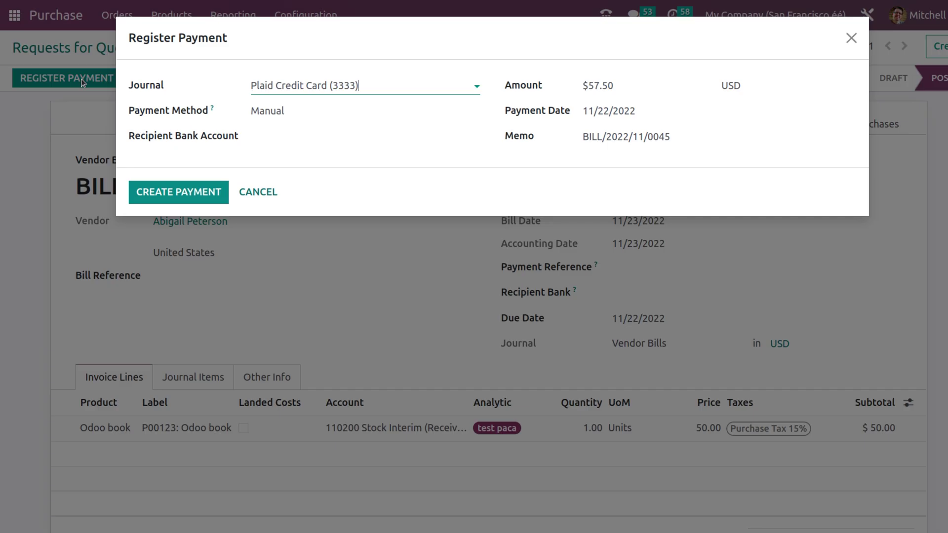
{"action": "left_click", "coordinate": [167, 191]}
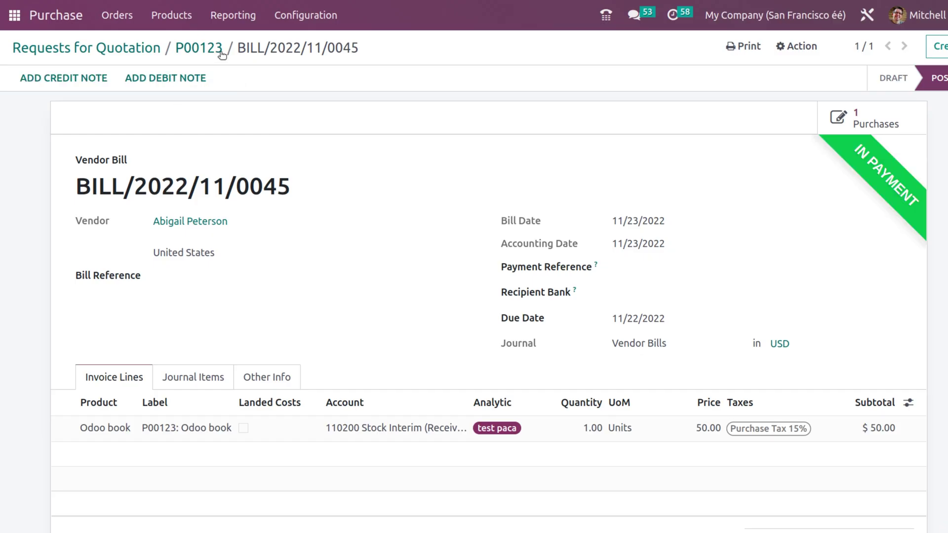
{"action": "left_click", "coordinate": [222, 53]}
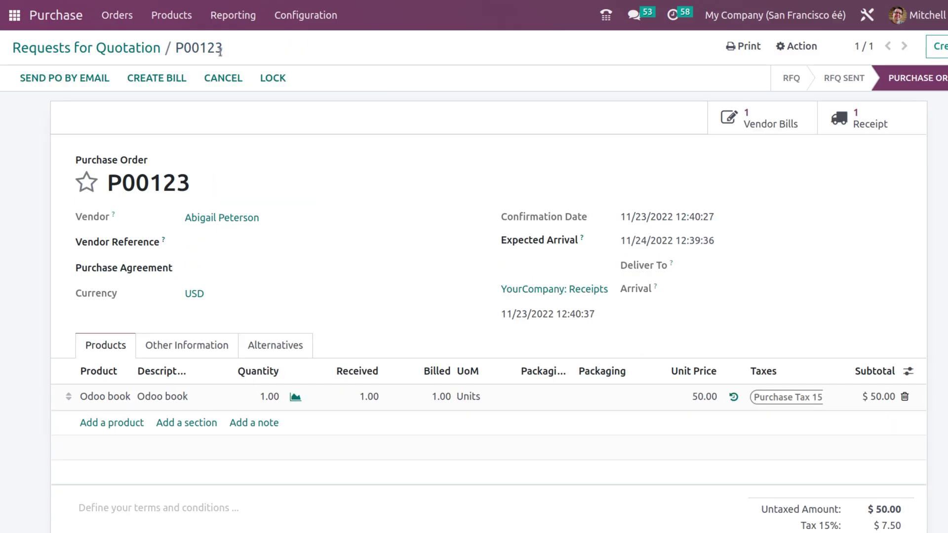
{"action": "left_click", "coordinate": [104, 48]}
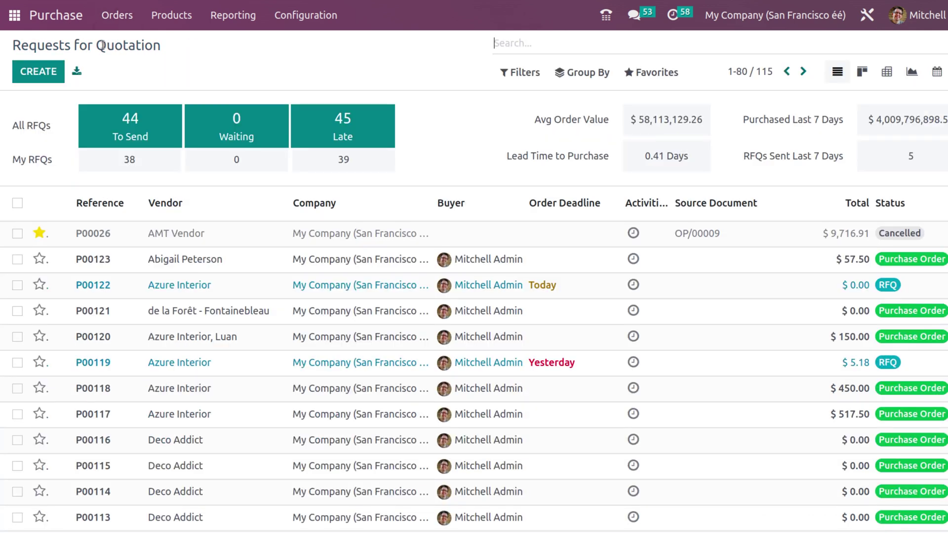